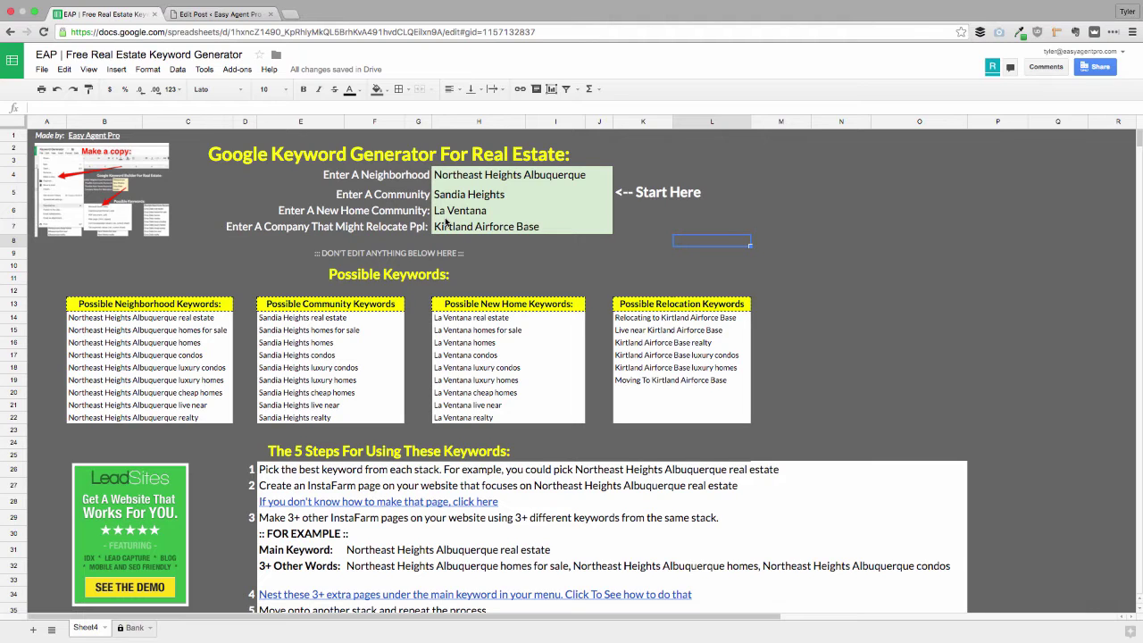
# Step: Review the Kirtland Air Force Base, Sandia Heights and Northeast Heights input values
pyautogui.click(446, 224)
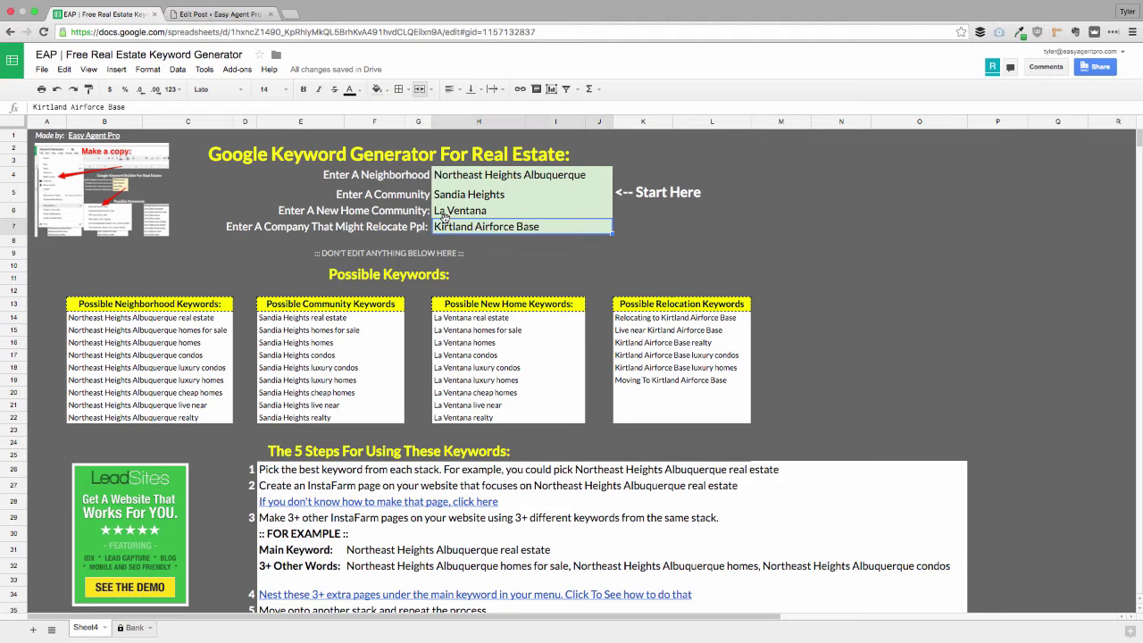
pyautogui.click(476, 191)
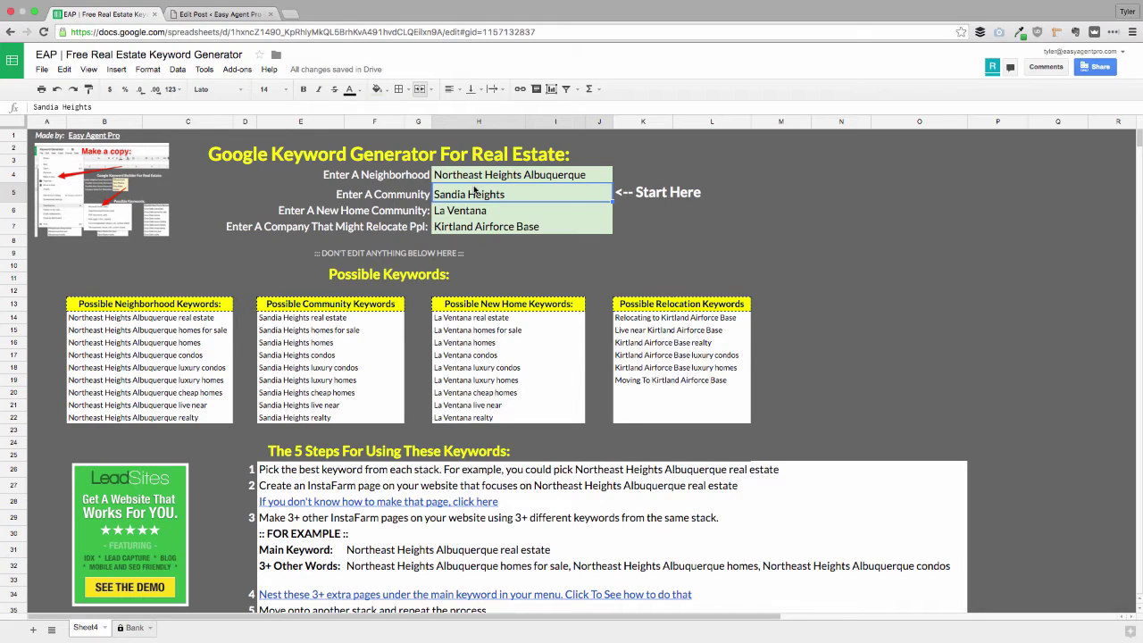
pyautogui.click(487, 179)
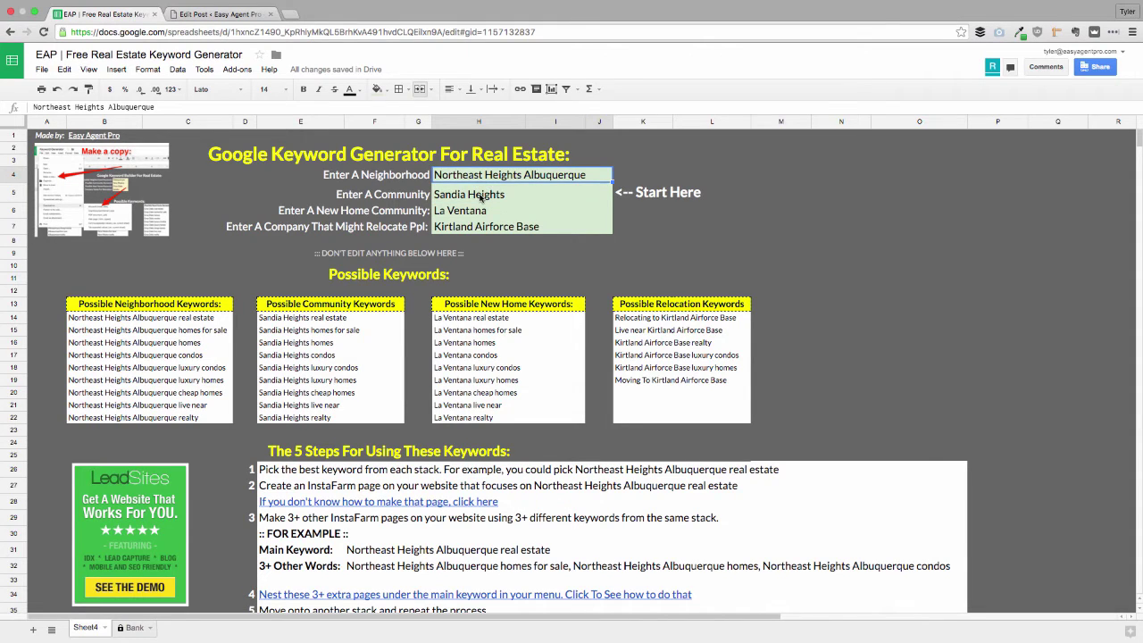
pyautogui.click(481, 197)
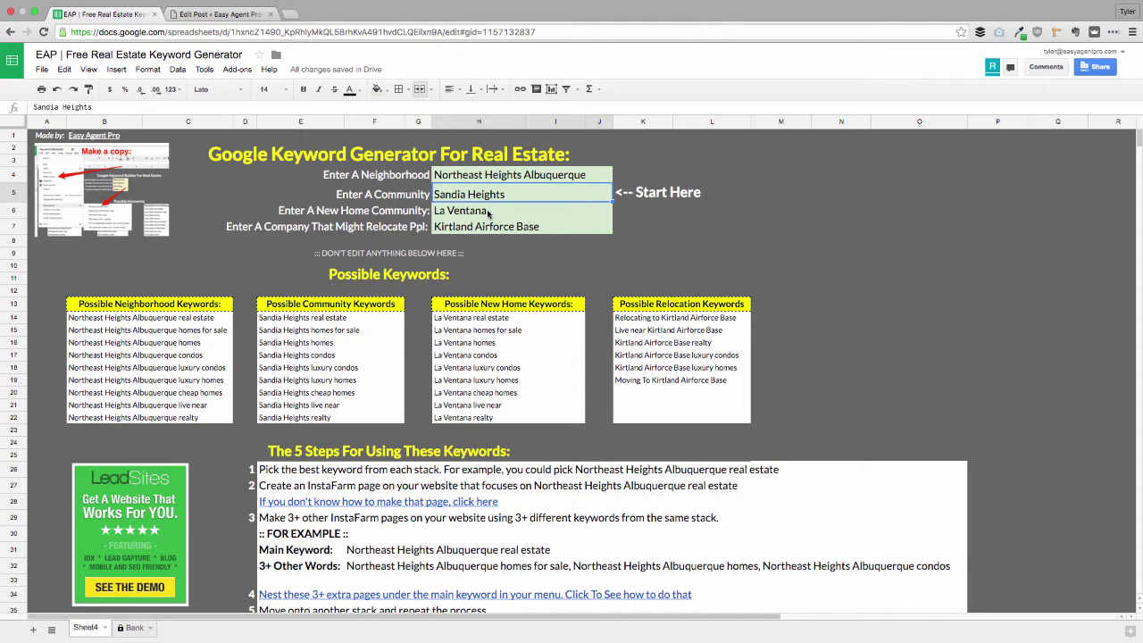
pyautogui.click(496, 227)
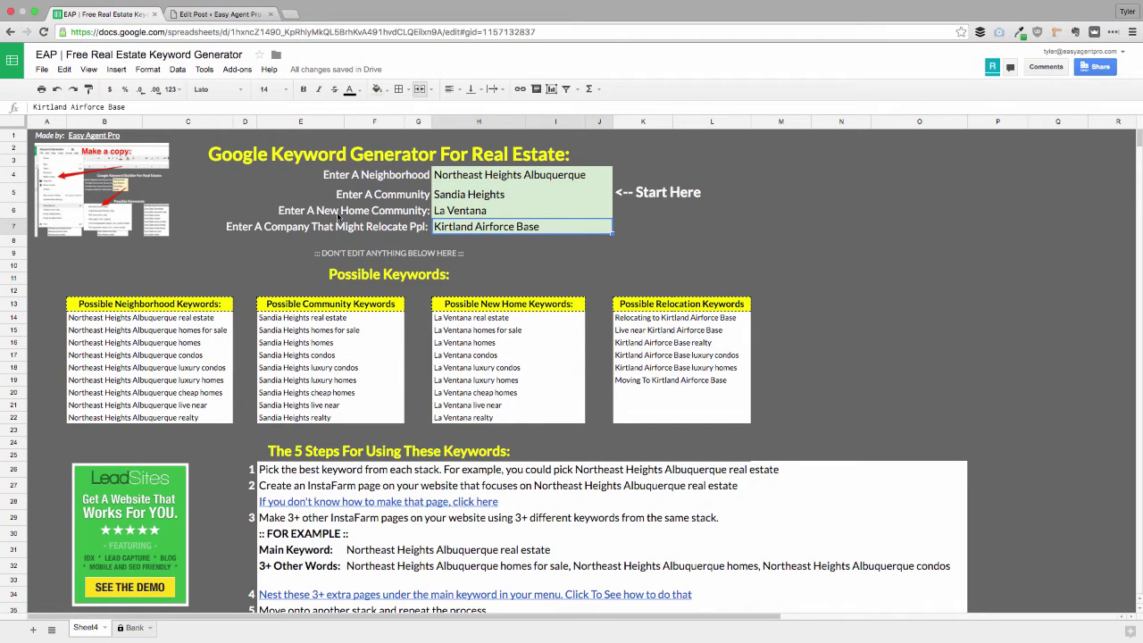
# Step: Copy the La Ventana entry from the New Home Community input
pyautogui.moveTo(294, 214); pyautogui.dragTo(402, 216)
pyautogui.click(403, 217)
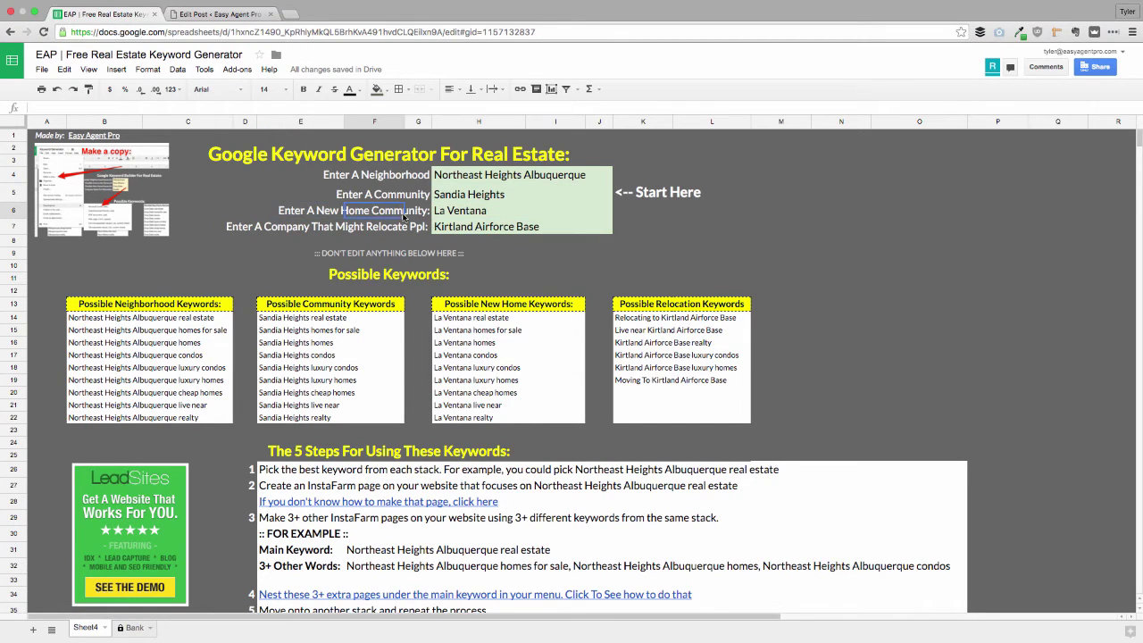
pyautogui.click(474, 214)
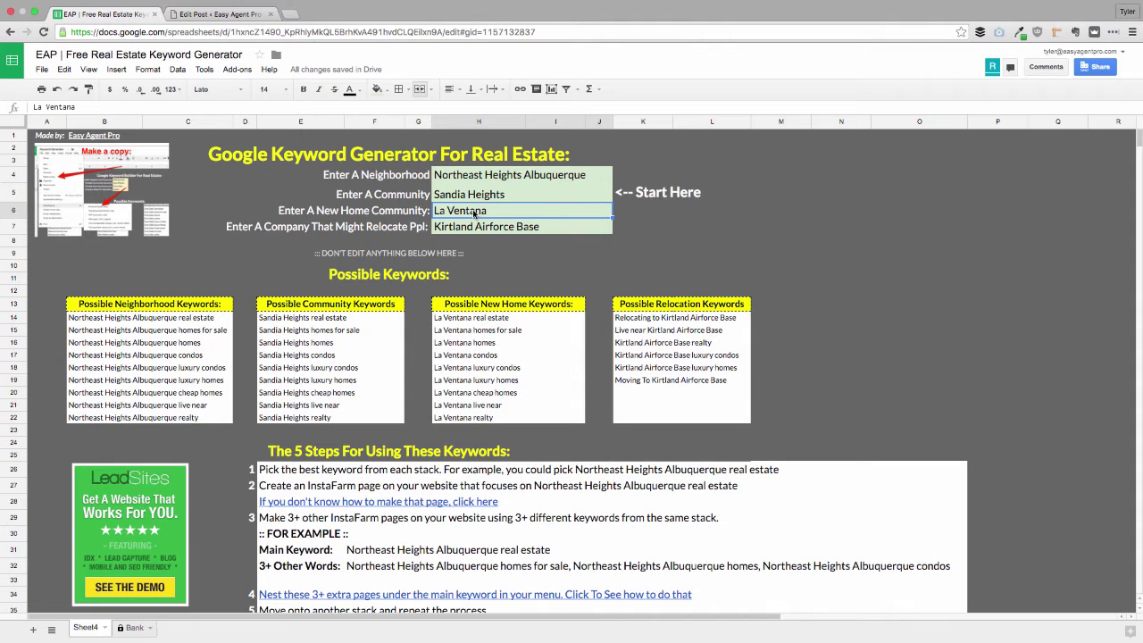
pyautogui.press('super+c')
pyautogui.click(527, 306)
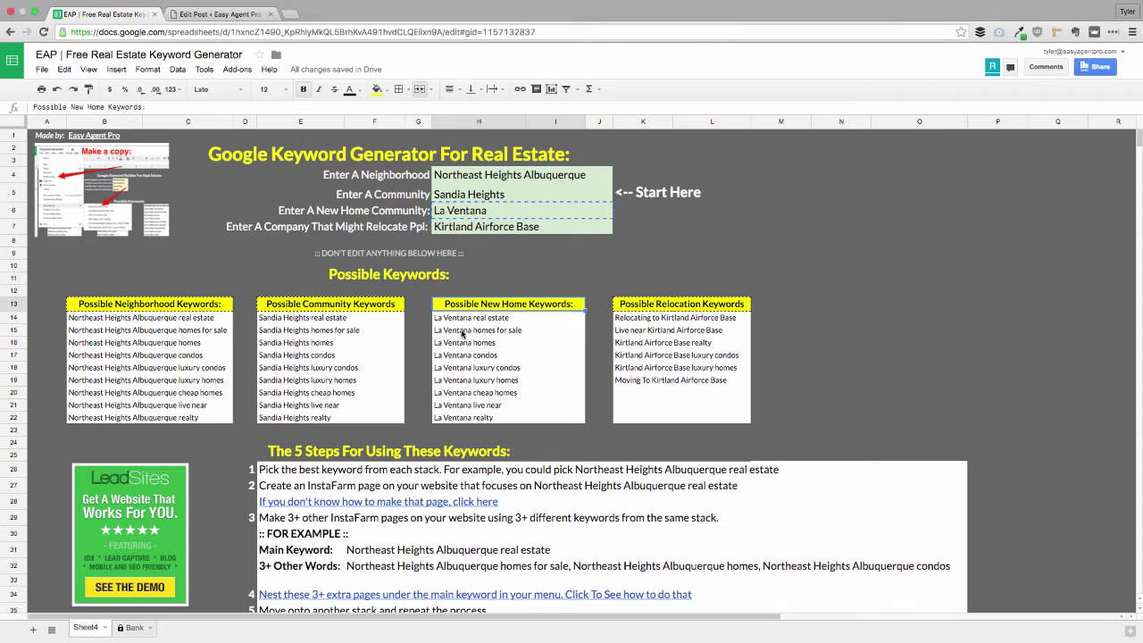
pyautogui.moveTo(466, 319); pyautogui.dragTo(465, 415)
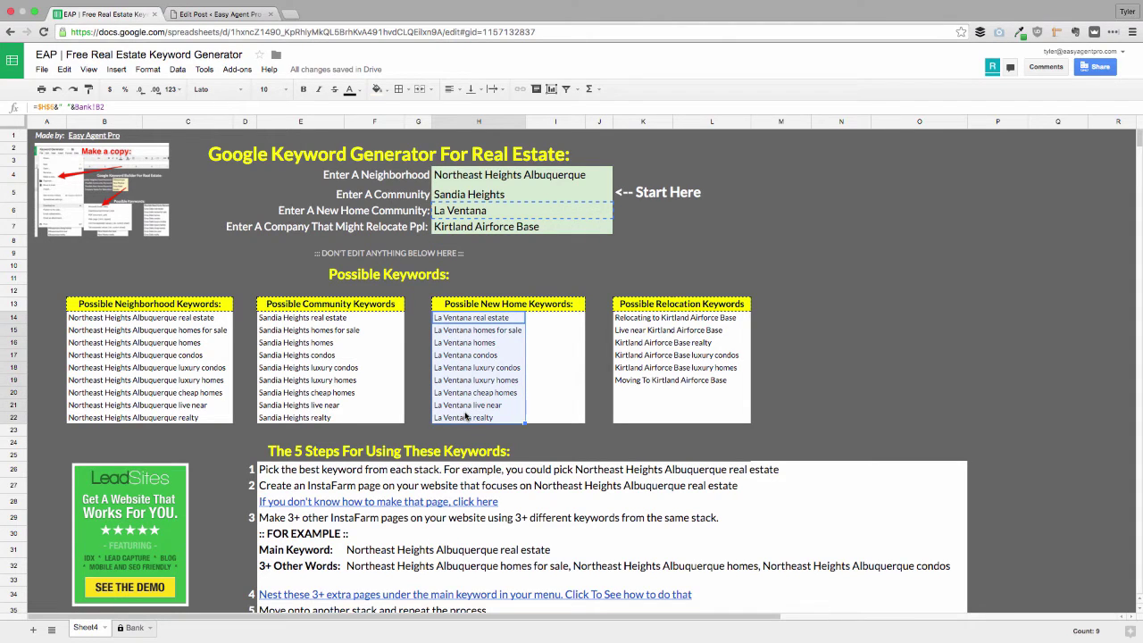
pyautogui.click(464, 415)
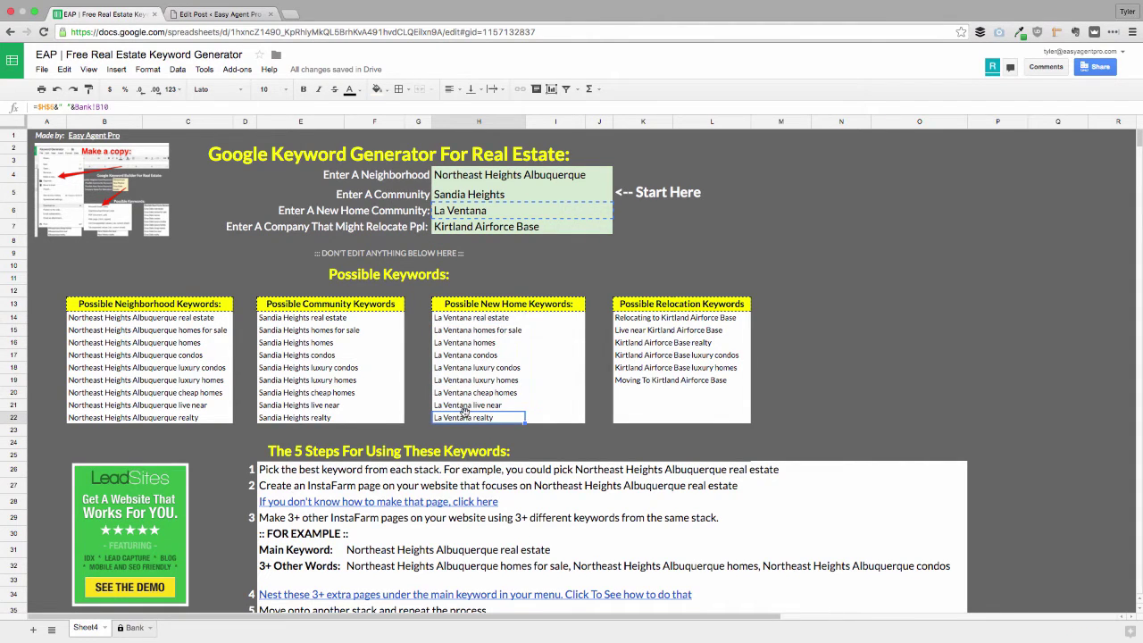
pyautogui.scroll(-1, 464, 412)
pyautogui.click(508, 433)
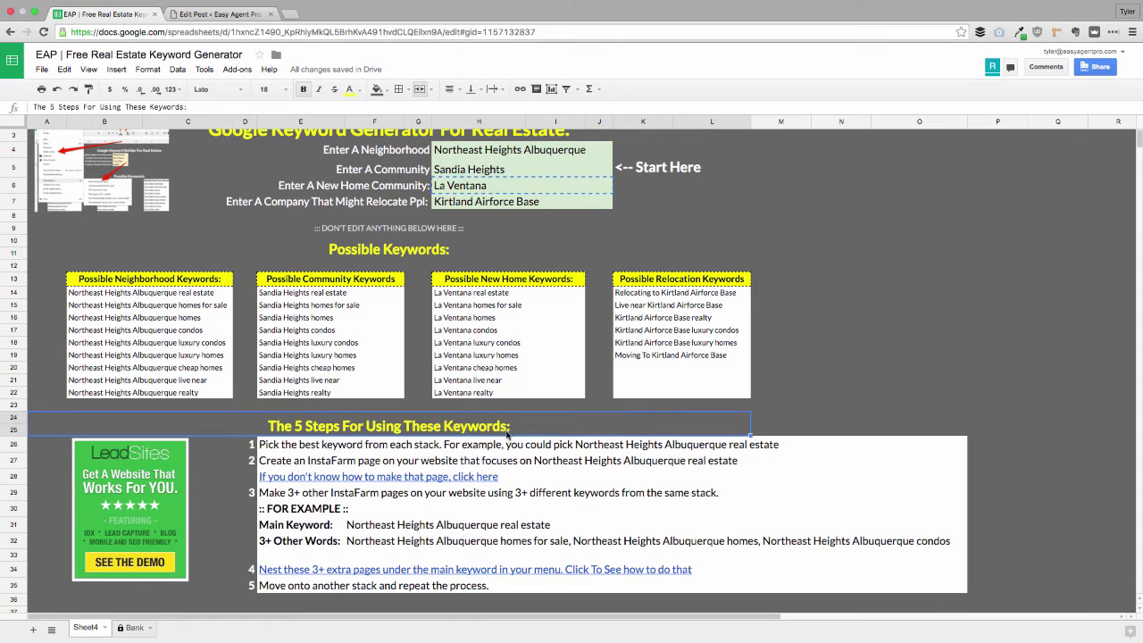
pyautogui.click(396, 446)
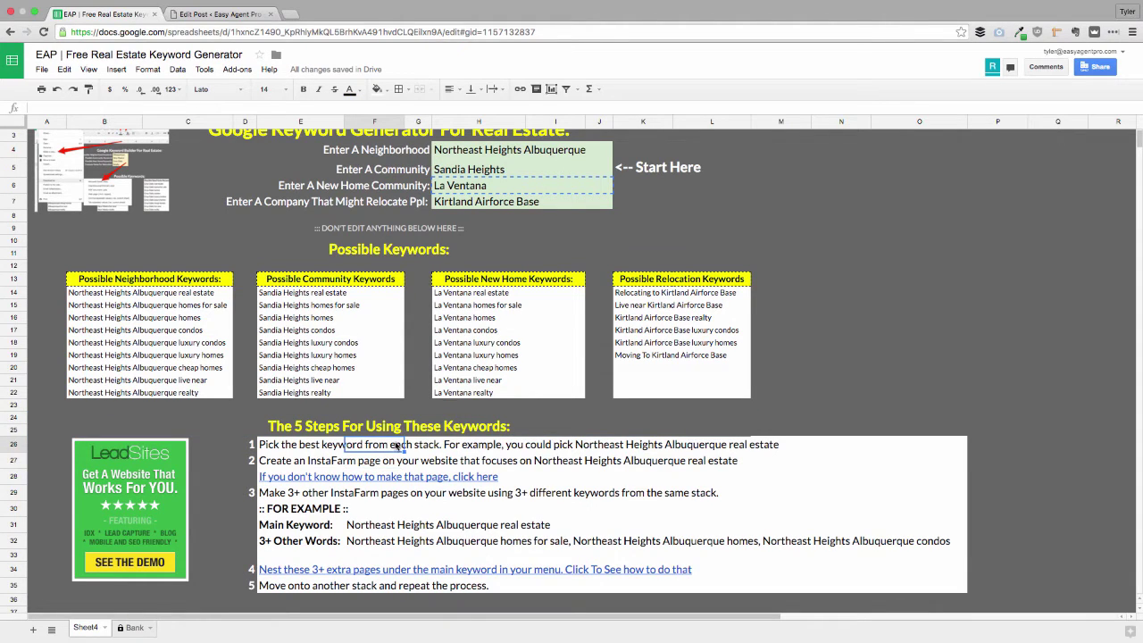
pyautogui.scroll(2, 454, 290)
pyautogui.click(502, 282)
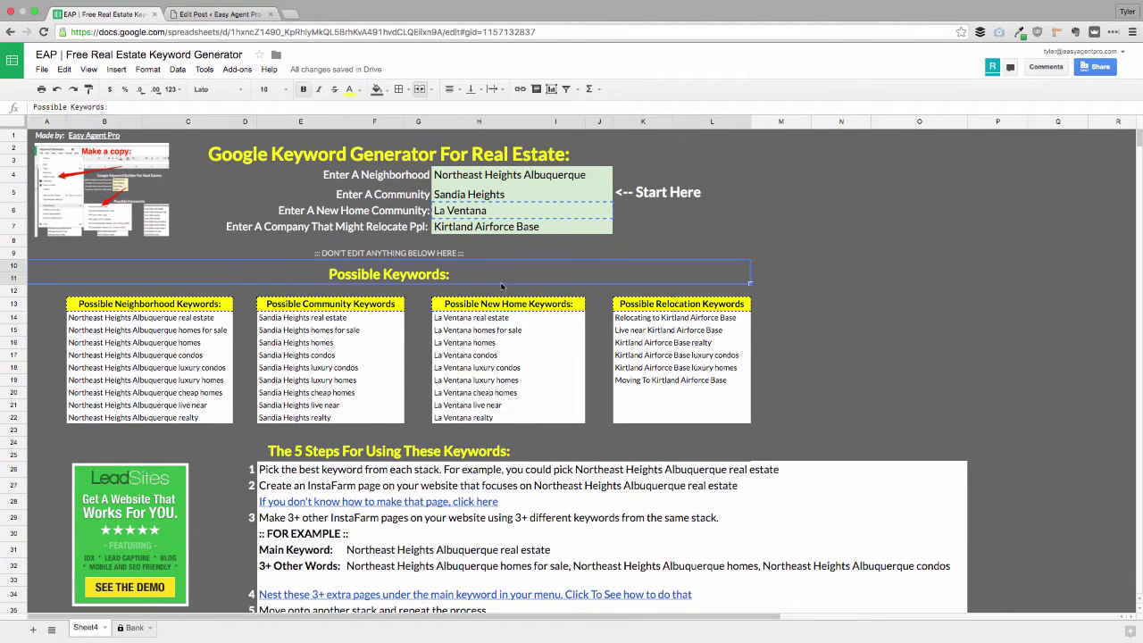
pyautogui.click(482, 321)
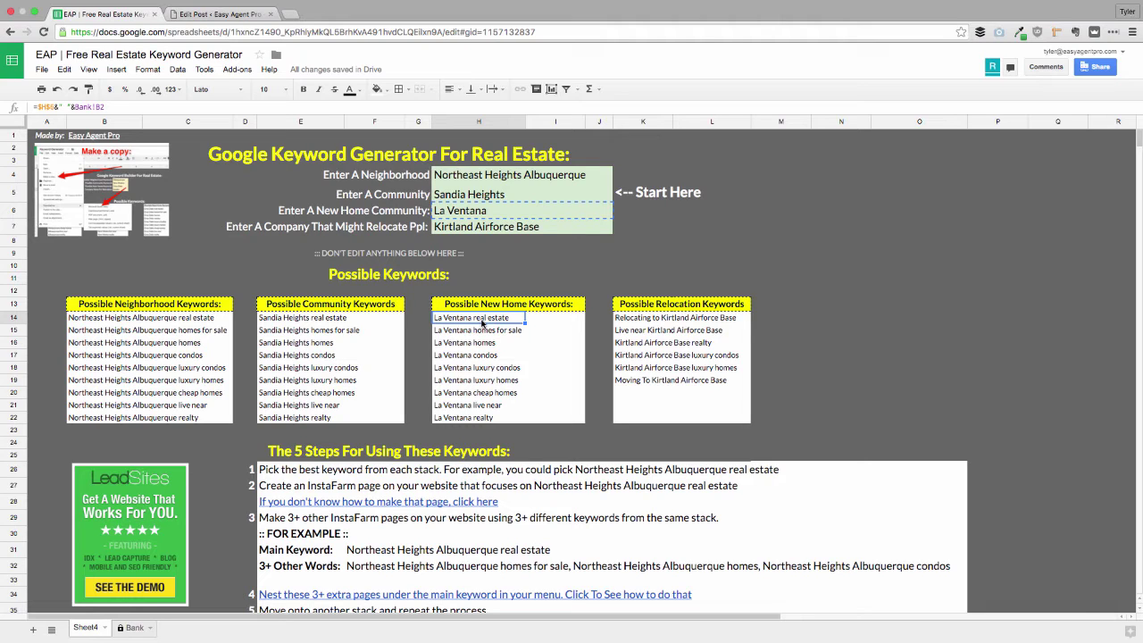
pyautogui.click(491, 291)
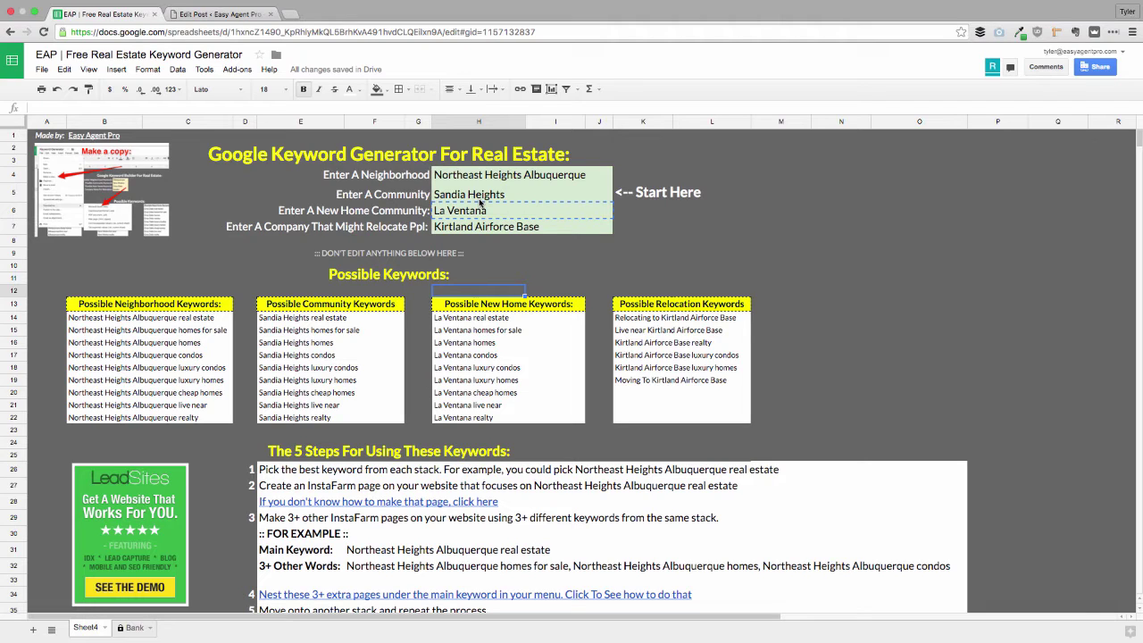
pyautogui.click(495, 254)
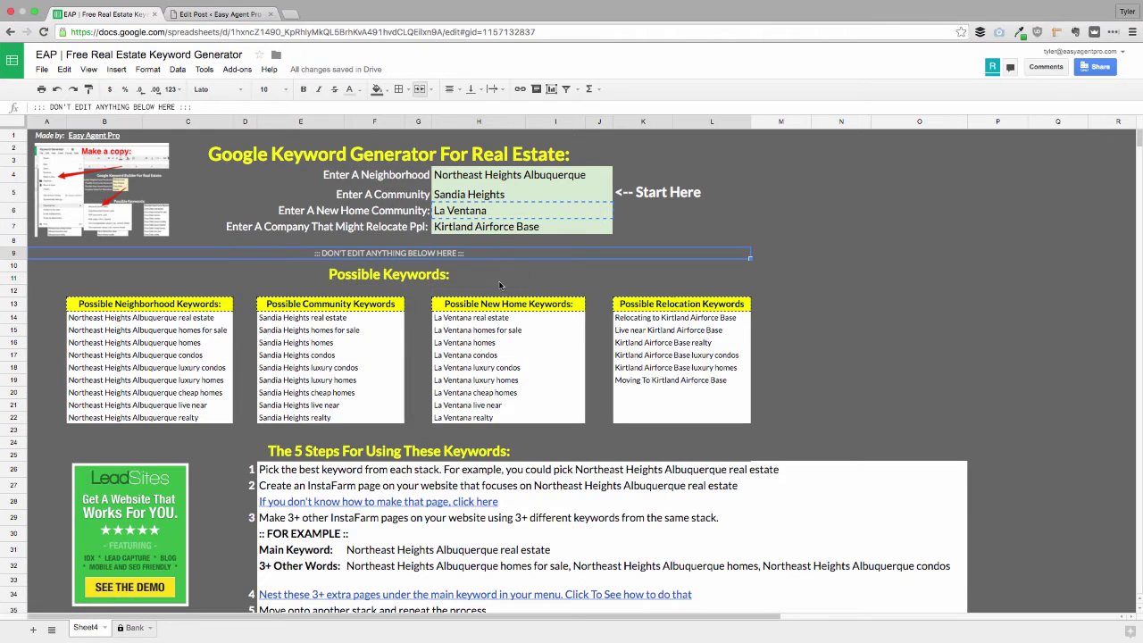
pyautogui.click(487, 328)
pyautogui.click(478, 318)
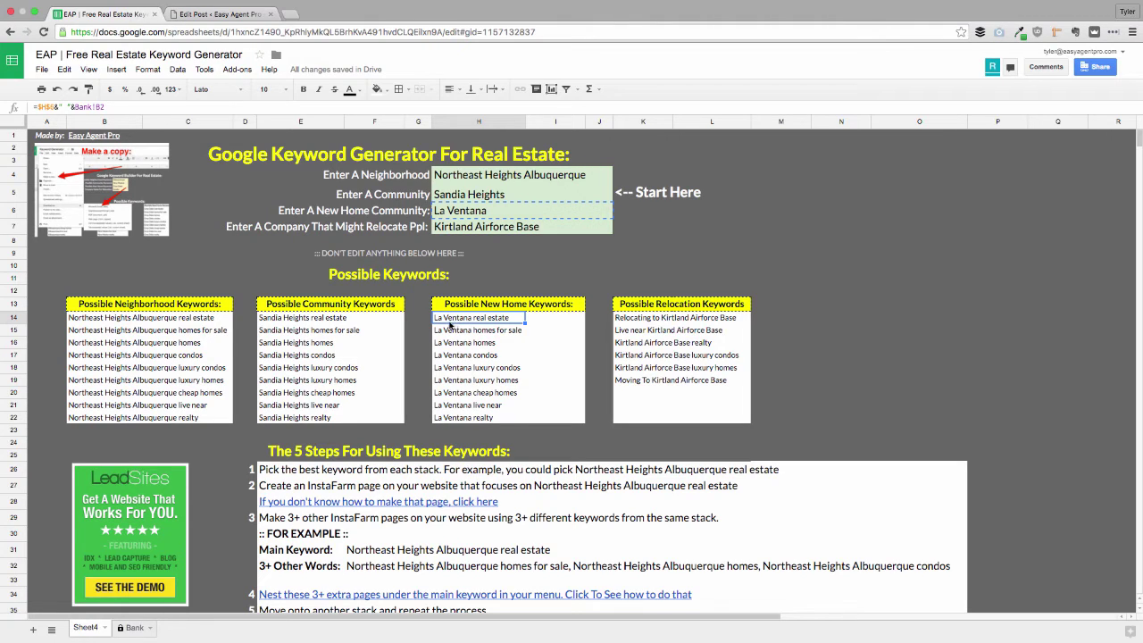
# Step: Check the InstaFarm setup step, then load leadsites.easyagentpro.com in a new browser tab
pyautogui.click(386, 476)
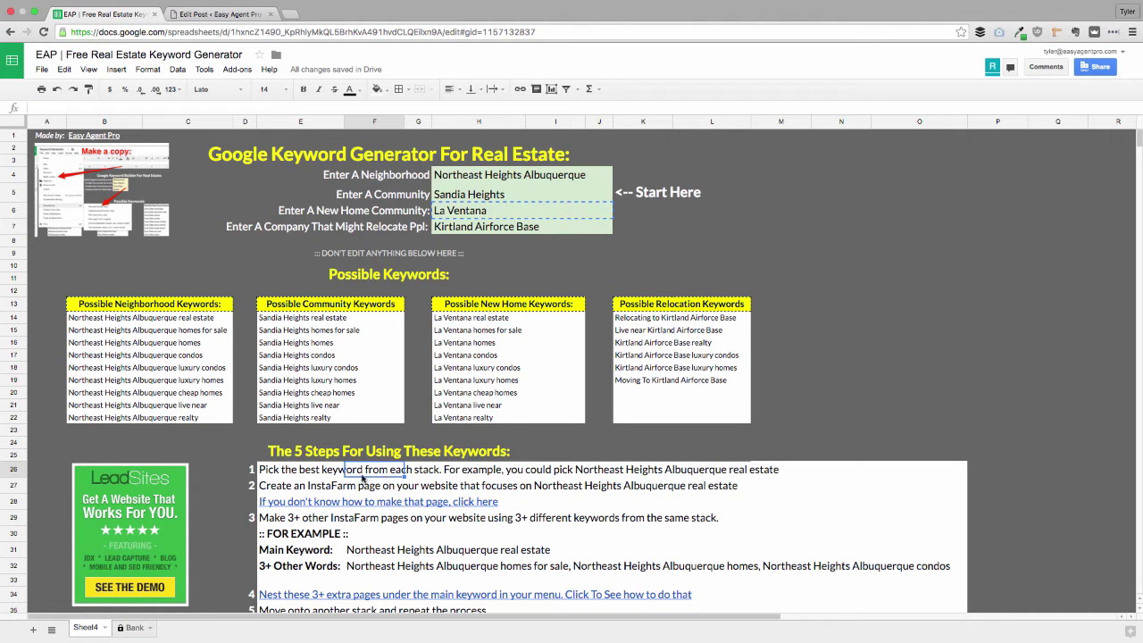
pyautogui.click(309, 485)
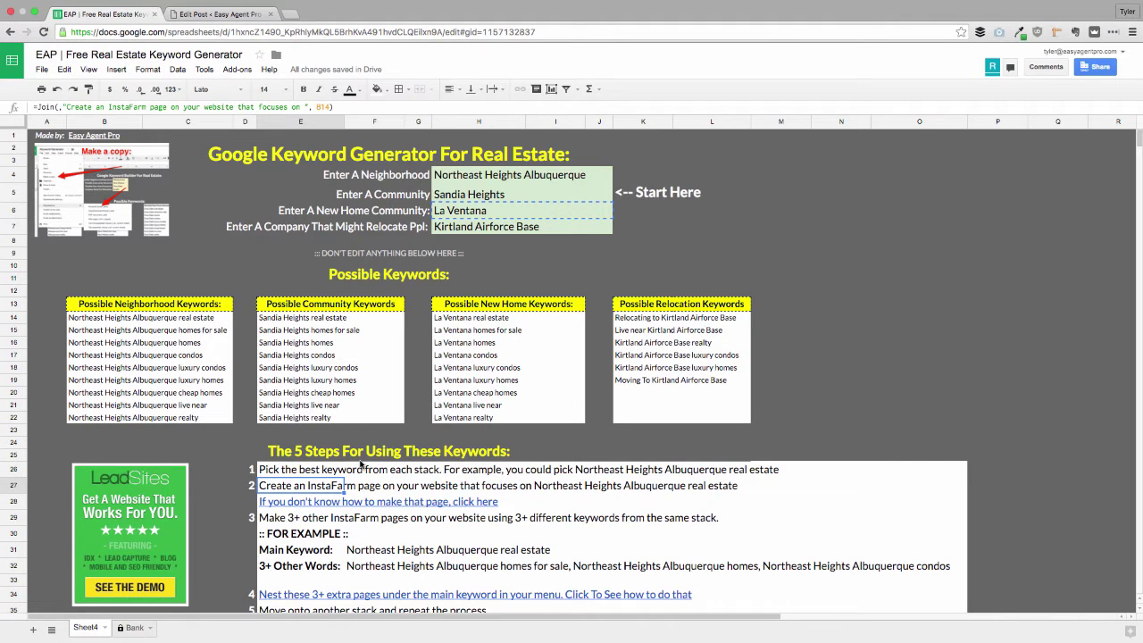
pyautogui.press('super+t')
pyautogui.write('leadsites.easyagentpro.com')
pyautogui.press('Return')
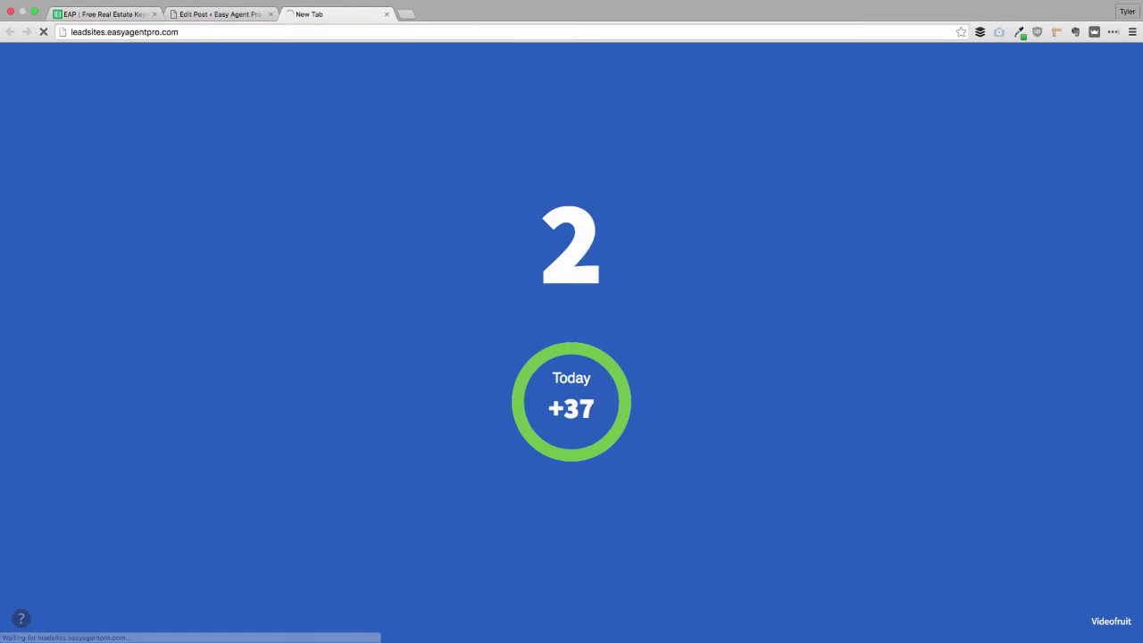
# Step: Check the La Ventana homes for sale keyword, then bring up the InstaFarm pages list
pyautogui.press('super+1')
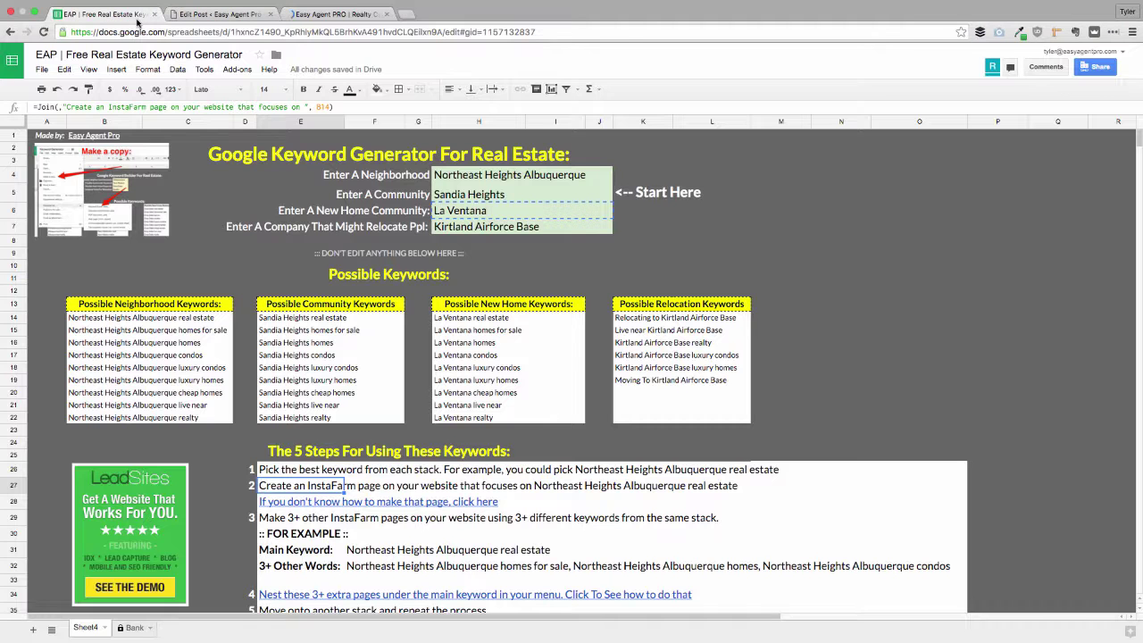
pyautogui.click(468, 330)
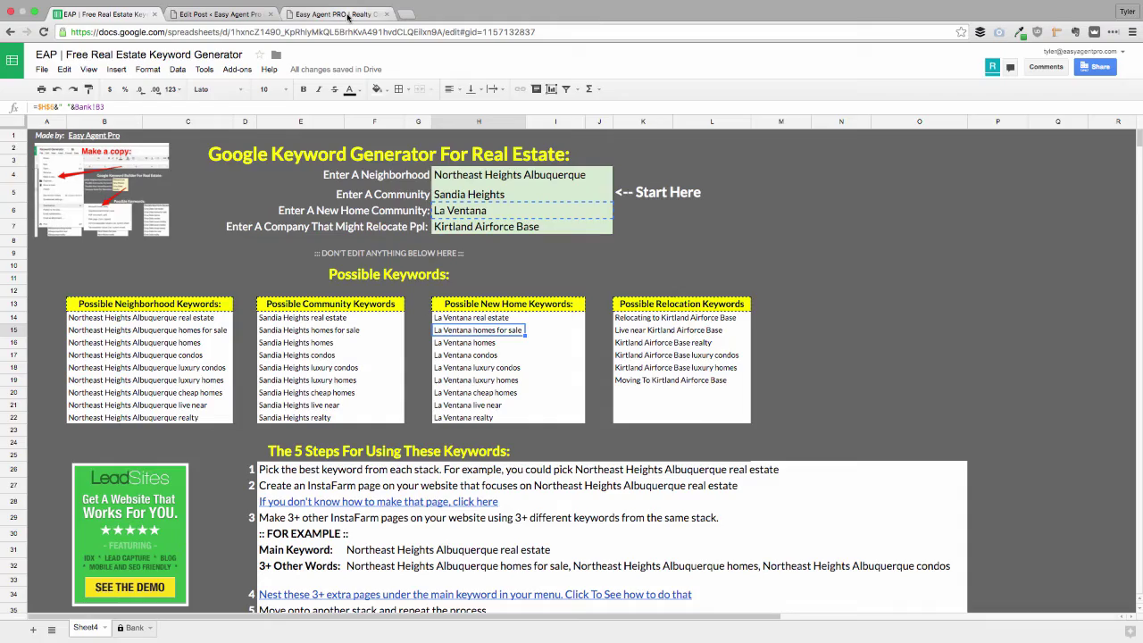
pyautogui.click(335, 15)
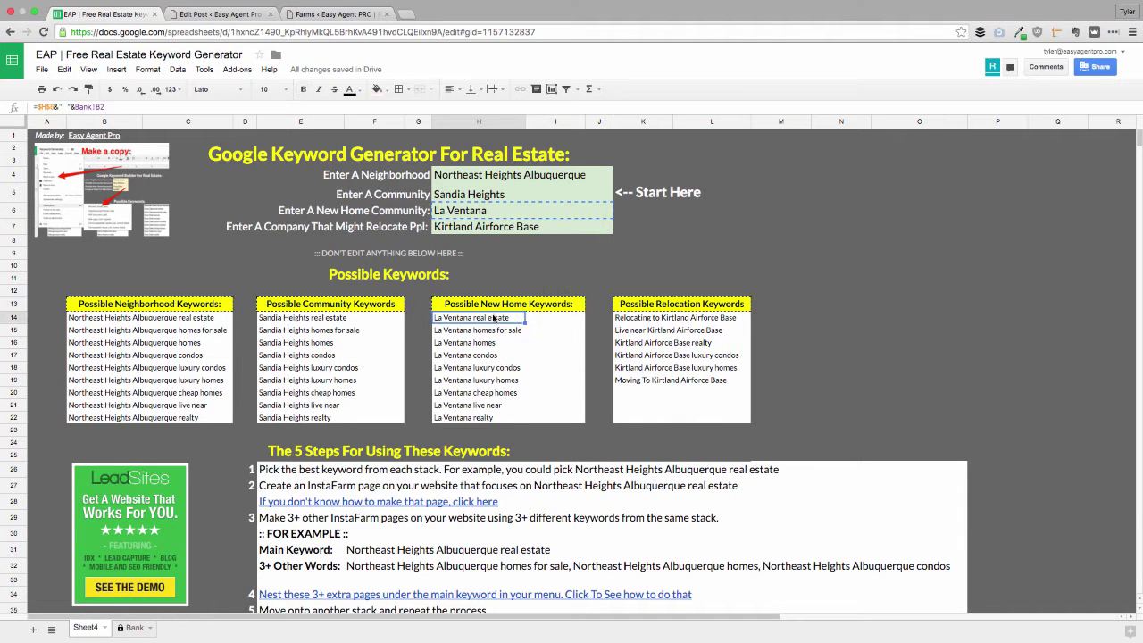
pyautogui.click(346, 18)
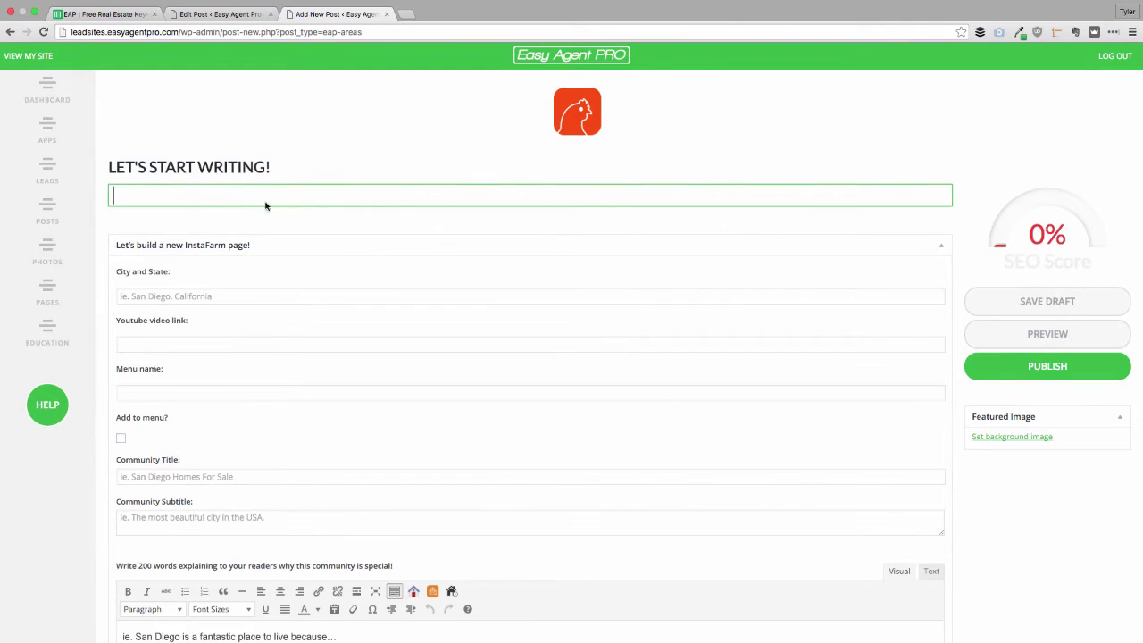
# Step: Title the page 'La Ventana real estate' and set City and State to 'La Ventana, Albuquerque'
pyautogui.write('La Ventana real estate')
pyautogui.click(197, 295)
pyautogui.write('La Ventana real estate')
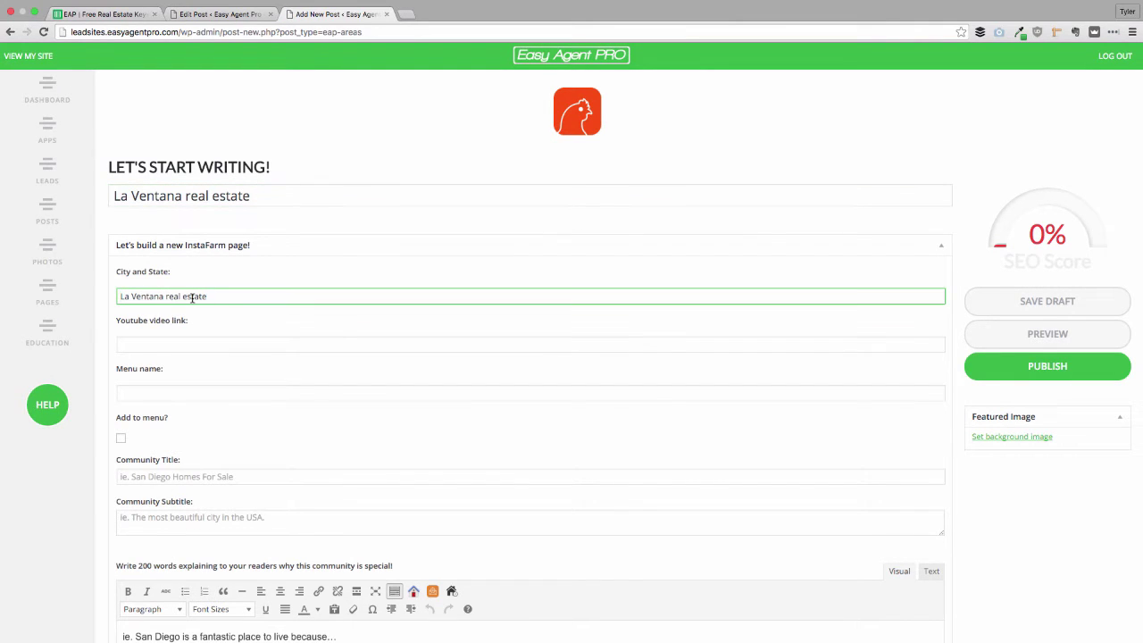
pyautogui.press('BackSpace')
pyautogui.press('BackSpace')
pyautogui.press('BackSpace')
pyautogui.press('BackSpace')
pyautogui.press('BackSpace')
pyautogui.press('BackSpace')
pyautogui.press('BackSpace')
pyautogui.press('BackSpace')
pyautogui.press('BackSpace')
pyautogui.press('BackSpace')
pyautogui.press('BackSpace')
pyautogui.write('Albuquerque')
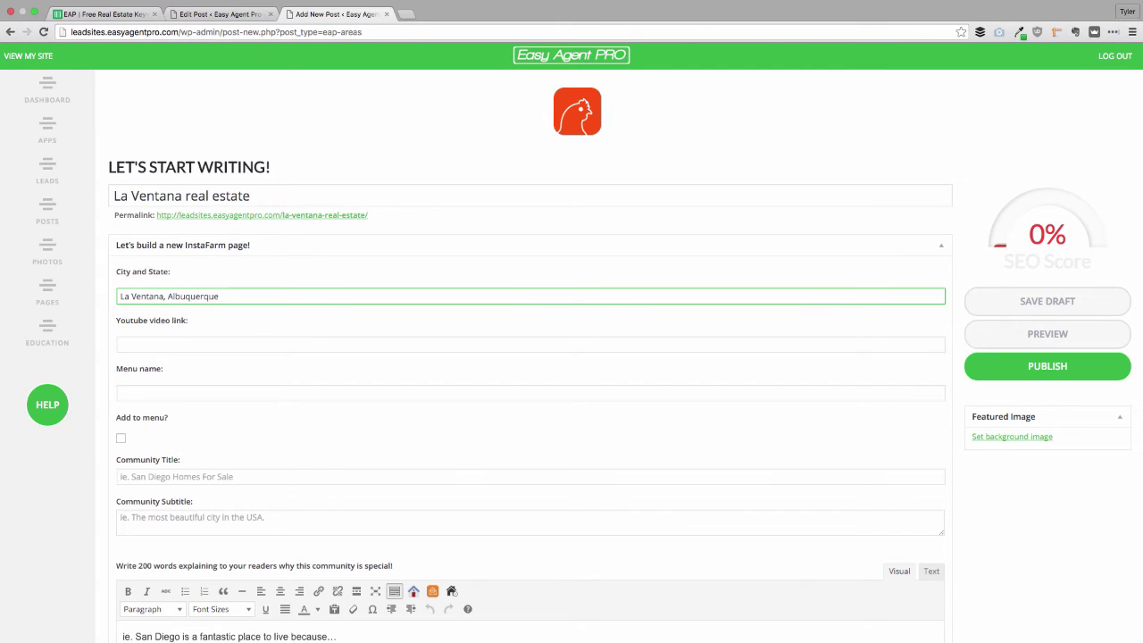
# Step: Enter youtube.com as the video link and look over the remaining form fields
pyautogui.click(120, 344)
pyautogui.write('youtube.com')
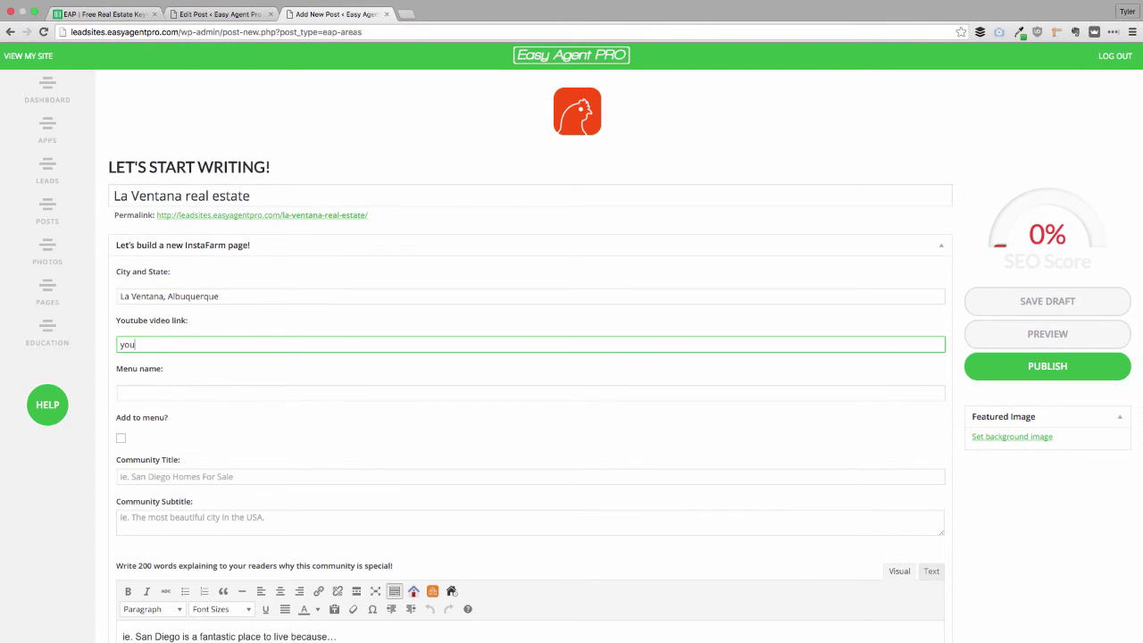
pyautogui.click(121, 393)
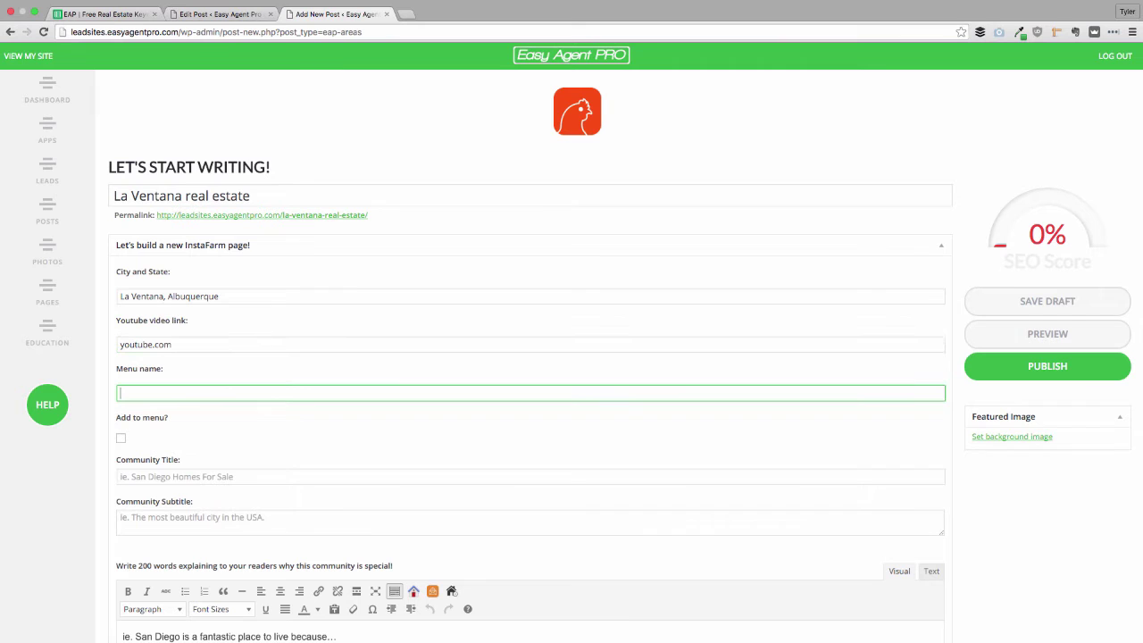
pyautogui.scroll(-3, 250, 322)
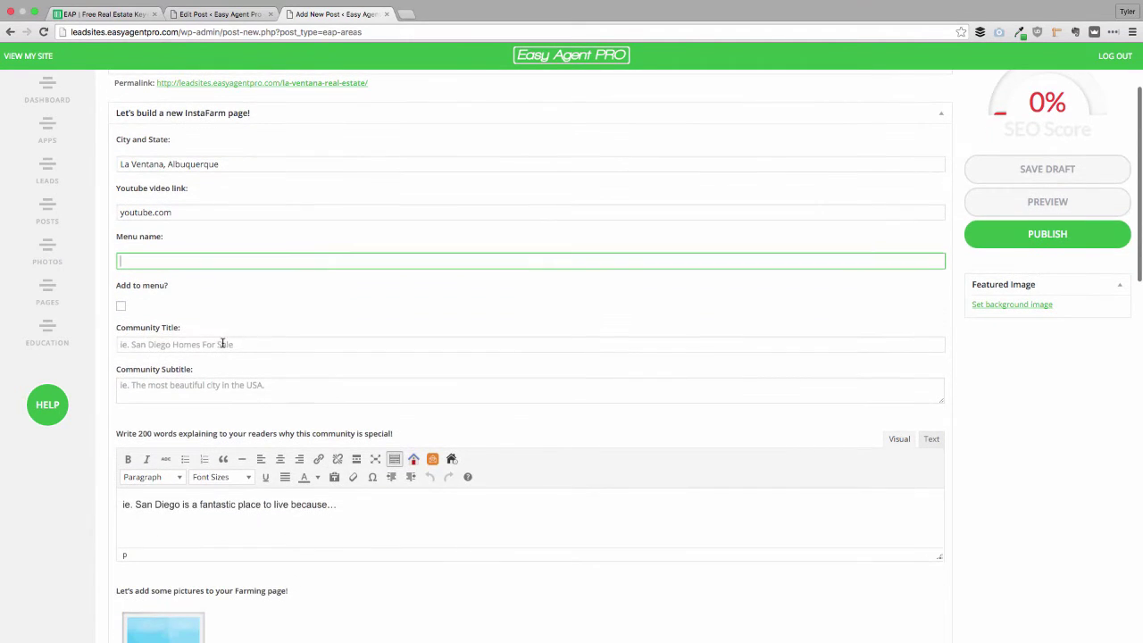
pyautogui.click(224, 343)
pyautogui.scroll(-10, 250, 384)
pyautogui.scroll(3, 247, 385)
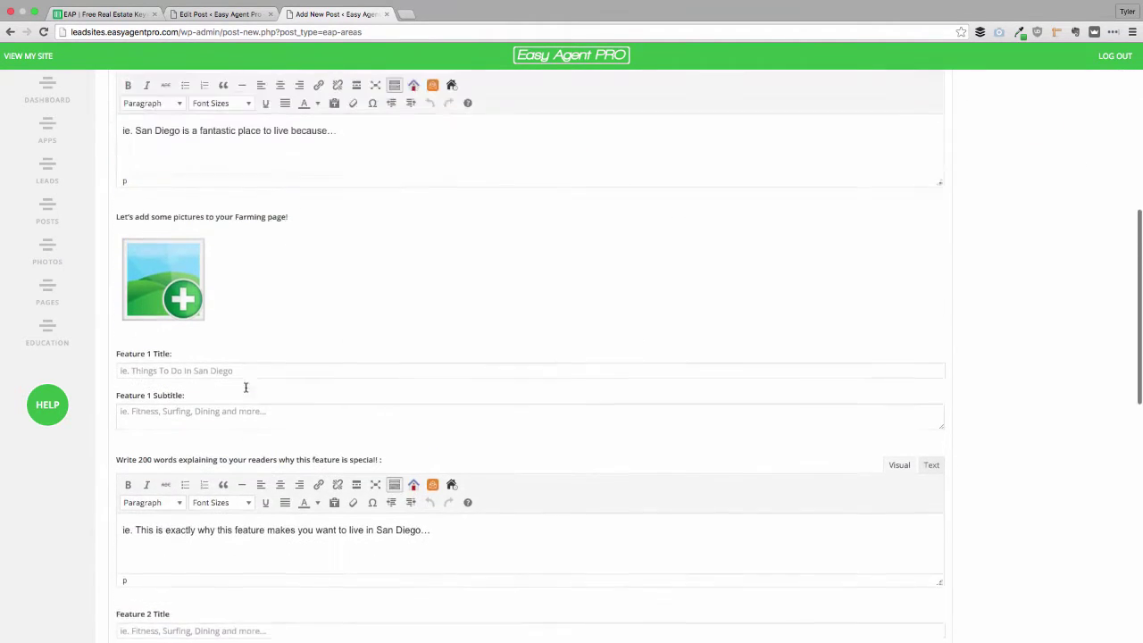
pyautogui.scroll(-10, 247, 390)
pyautogui.scroll(20, 248, 390)
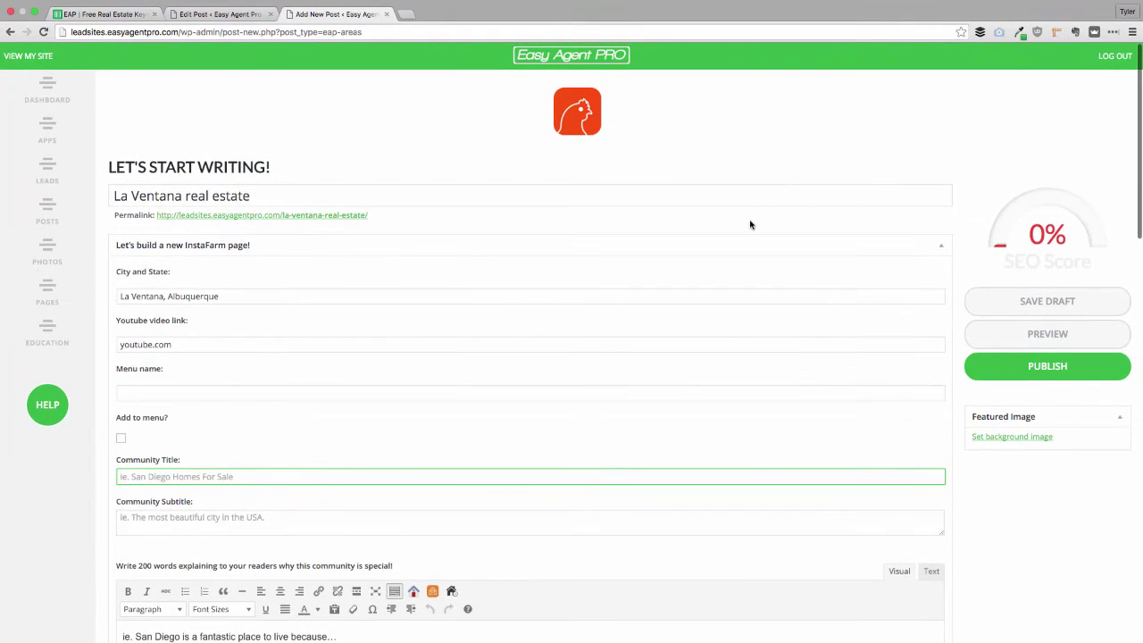
pyautogui.click(659, 232)
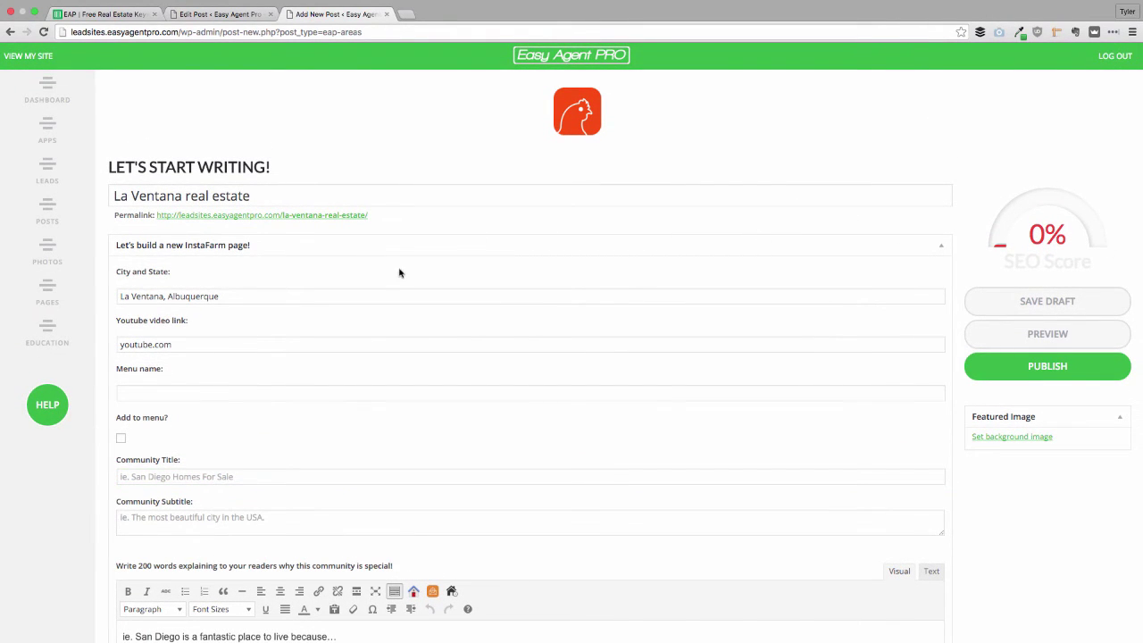
pyautogui.scroll(-4, 384, 285)
pyautogui.scroll(-10, 384, 285)
pyautogui.scroll(20, 271, 255)
# Step: Return to the keyword generator and select the La Ventana new home community input
pyautogui.click(103, 14)
pyautogui.hotkey('ctrl', 'c')
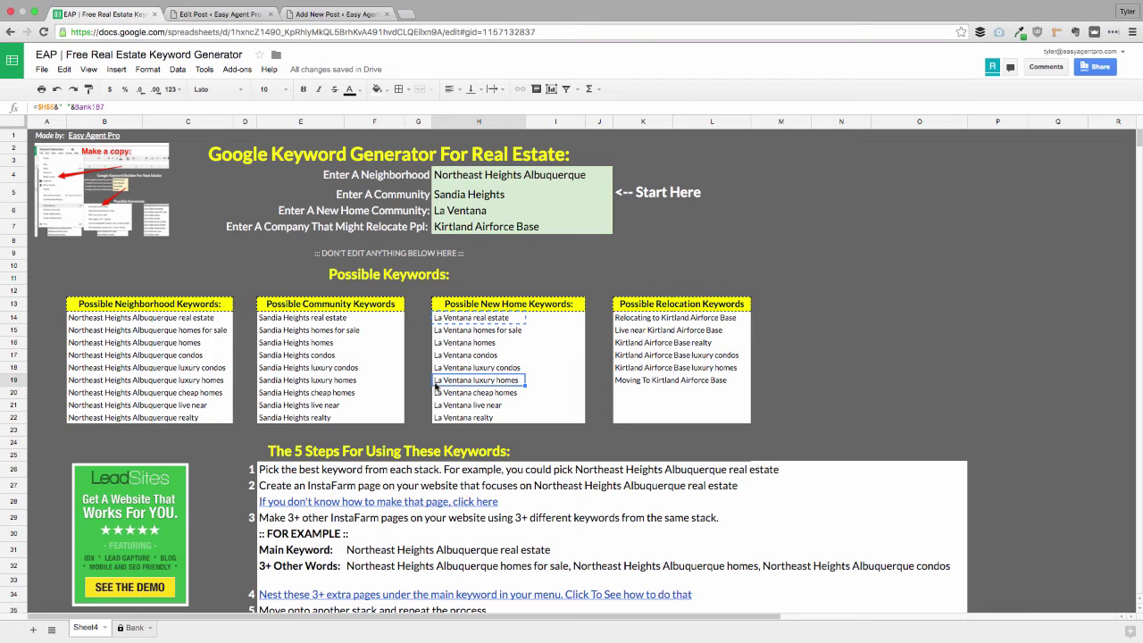
pyautogui.click(441, 211)
pyautogui.press('Left')
pyautogui.press('Left')
pyautogui.press('Left')
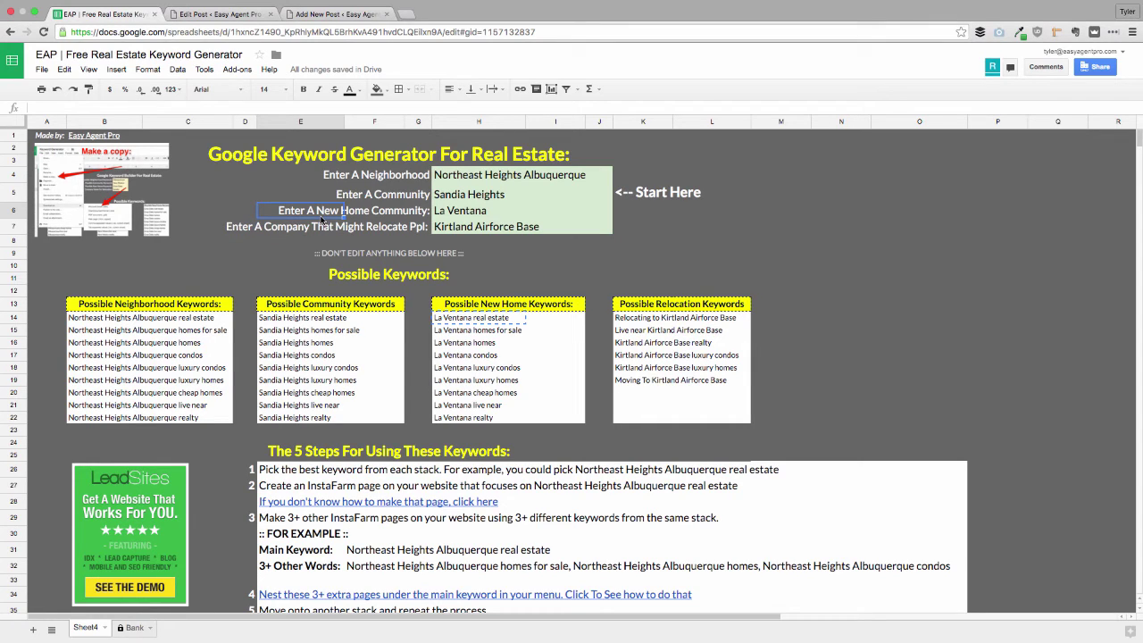
# Step: Review the don't-edit-below warning, a relocation keyword formula, and the relocation and community input rows
pyautogui.click(526, 257)
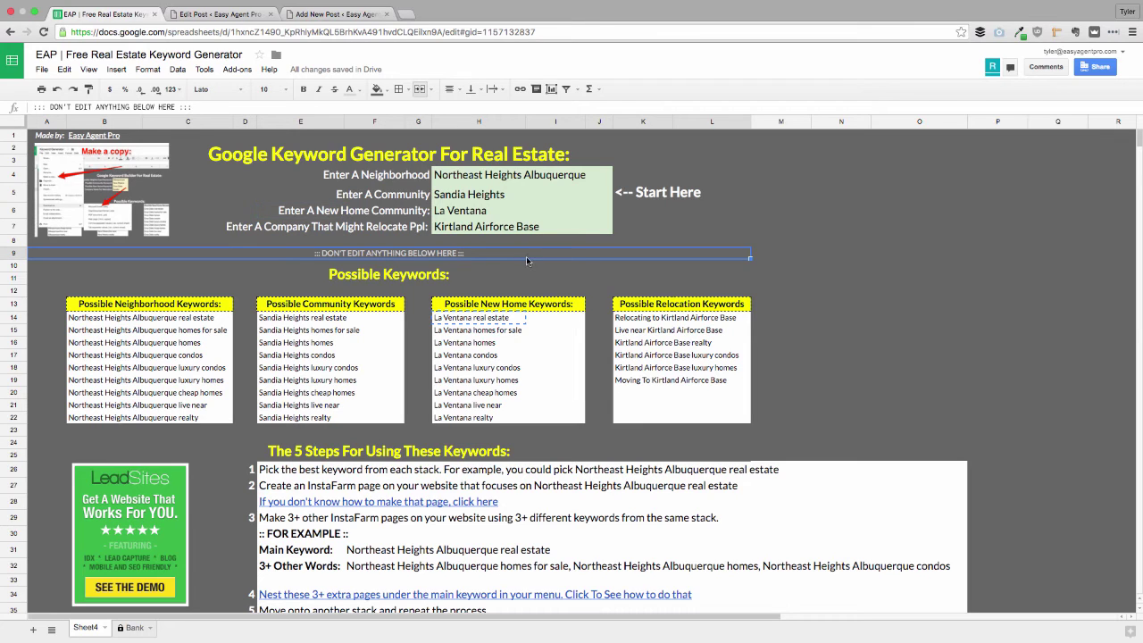
pyautogui.click(641, 319)
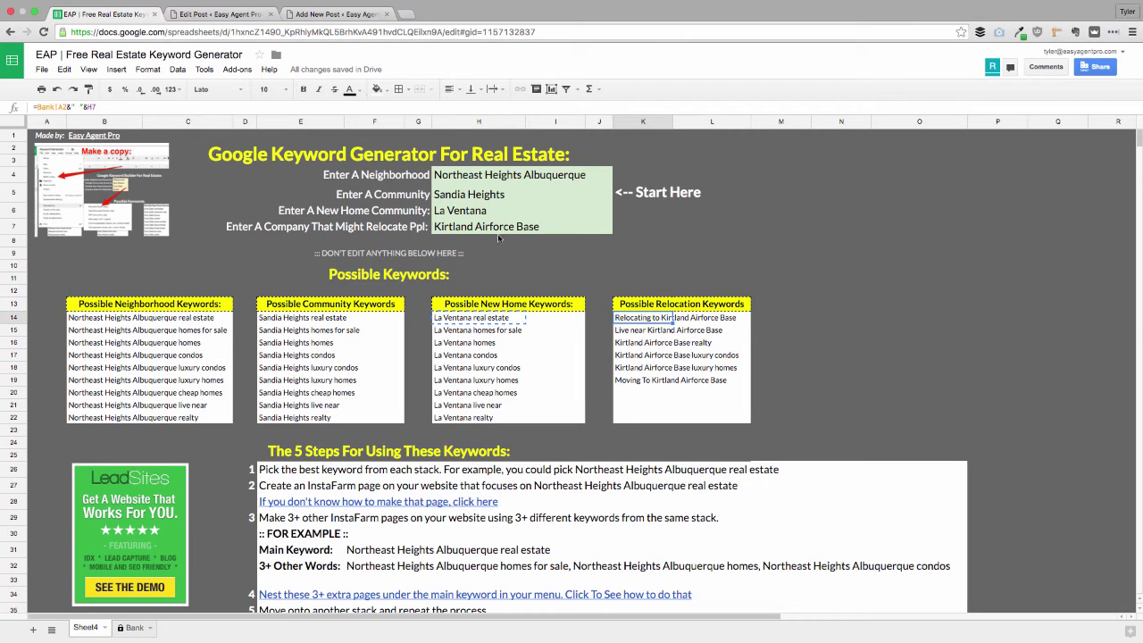
pyautogui.moveTo(270, 230); pyautogui.dragTo(455, 227)
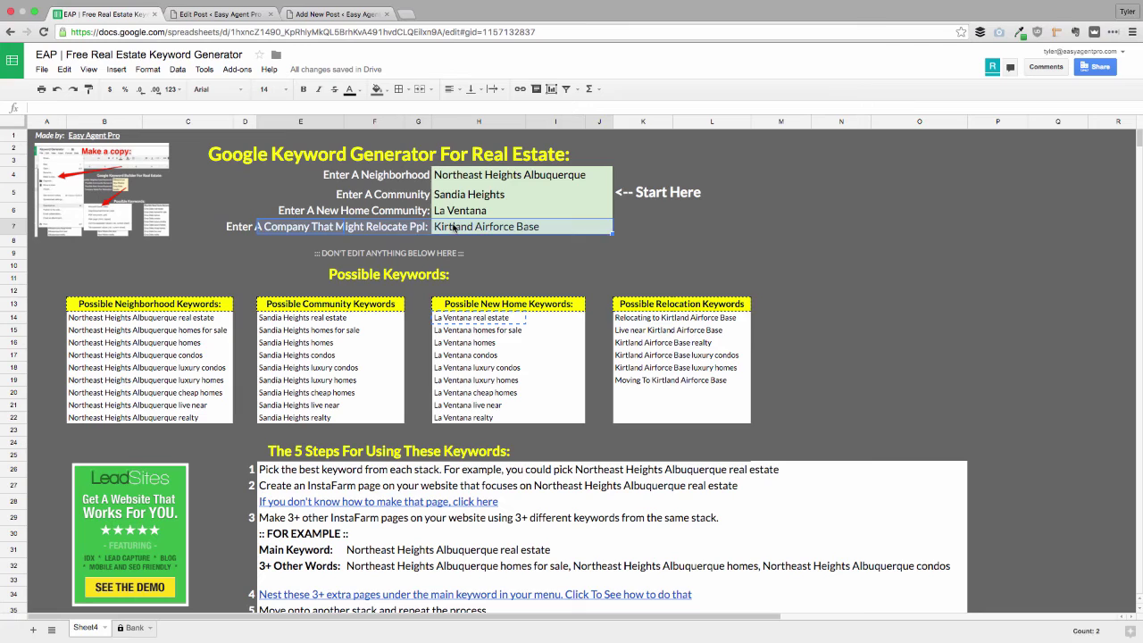
pyautogui.moveTo(348, 192); pyautogui.dragTo(451, 196)
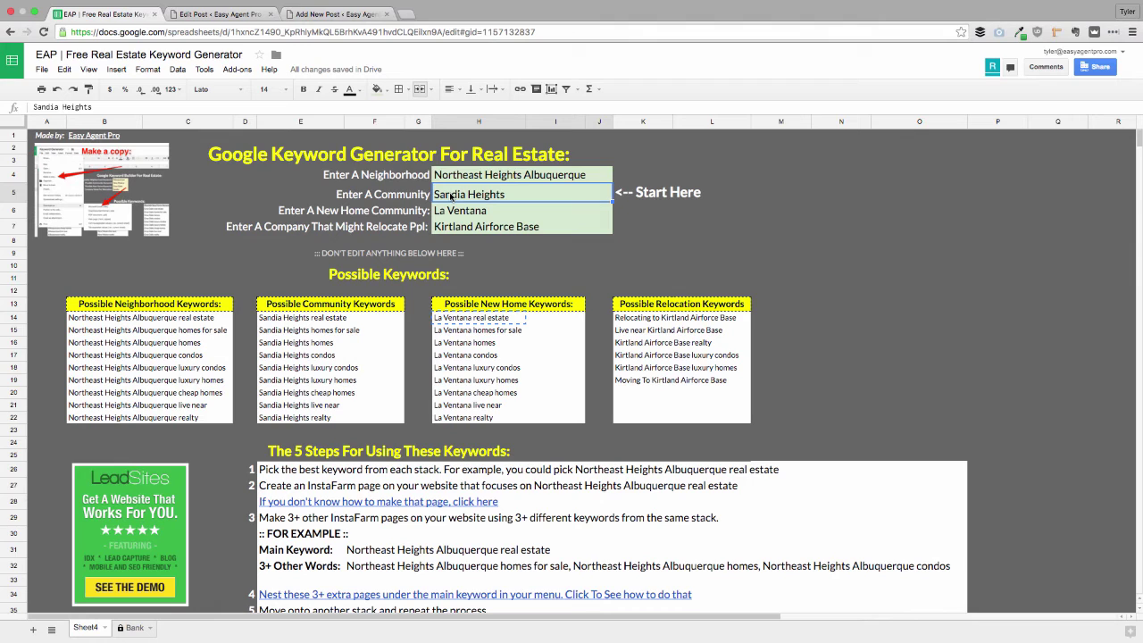
# Step: Try Albuquerque, Dallas, then San Diego as the neighbourhood, checking the regenerated keywords
pyautogui.press('Up')
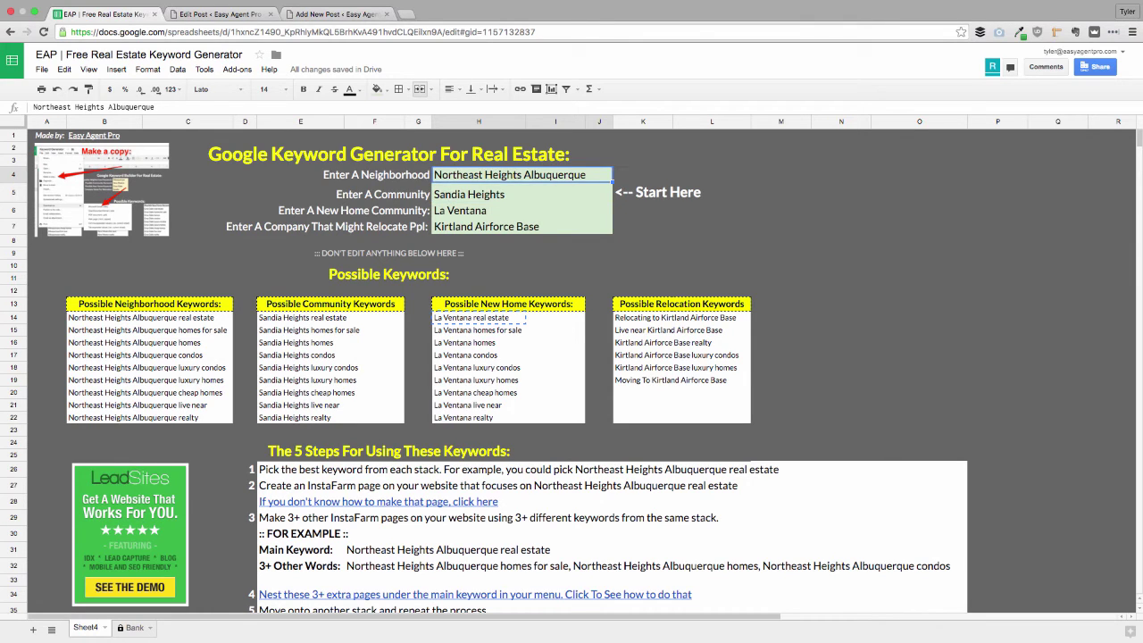
pyautogui.write('Albuquerque')
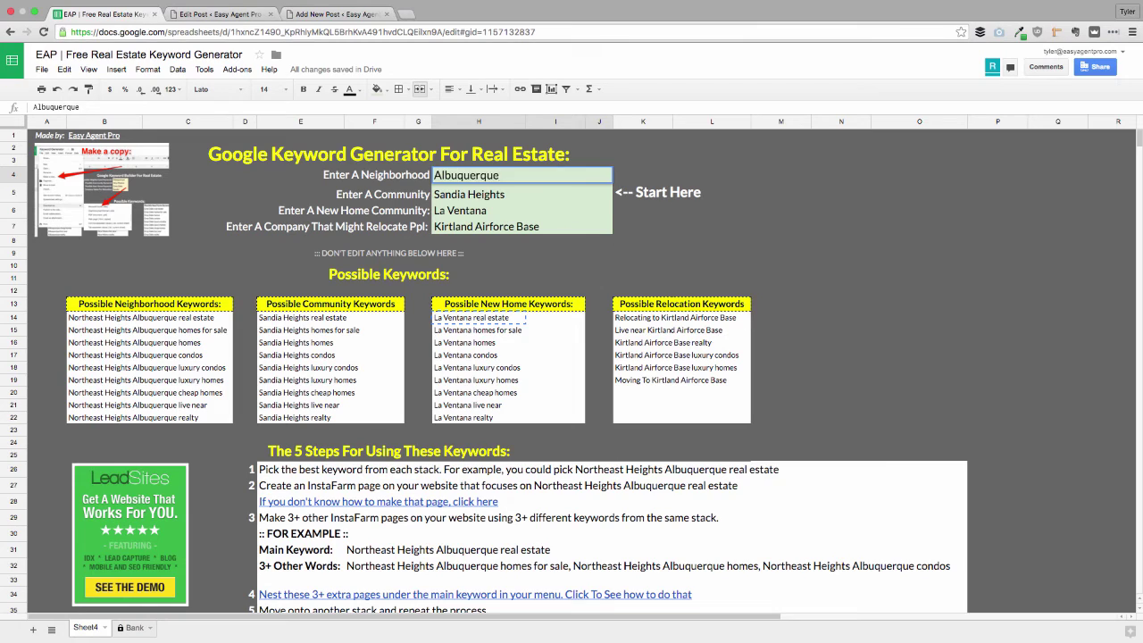
pyautogui.press('Return')
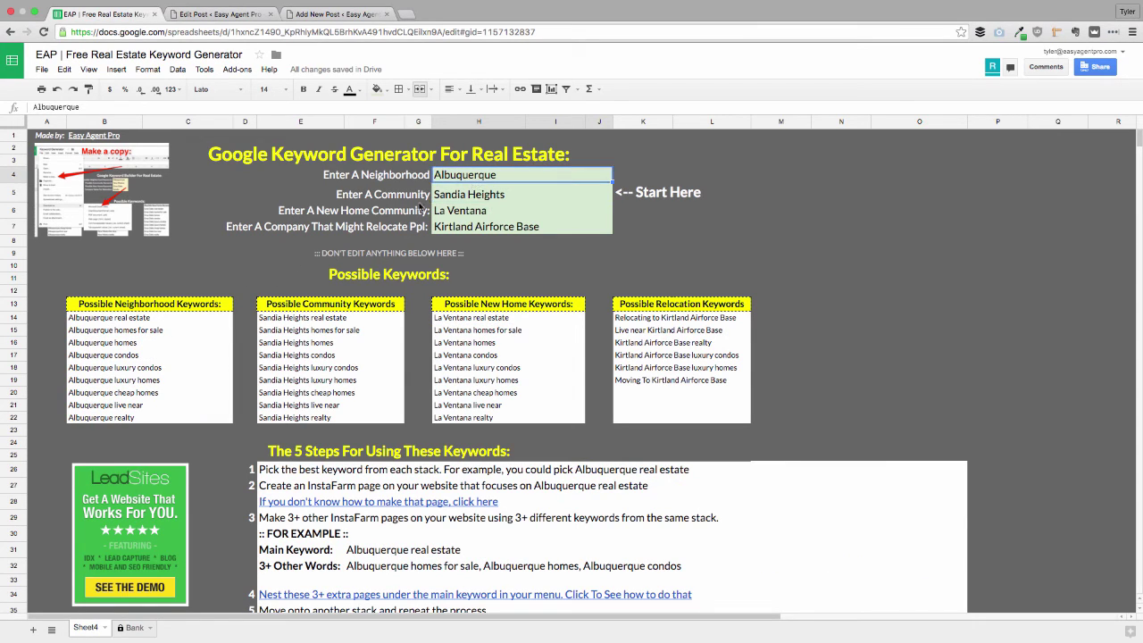
pyautogui.moveTo(103, 319); pyautogui.dragTo(98, 422)
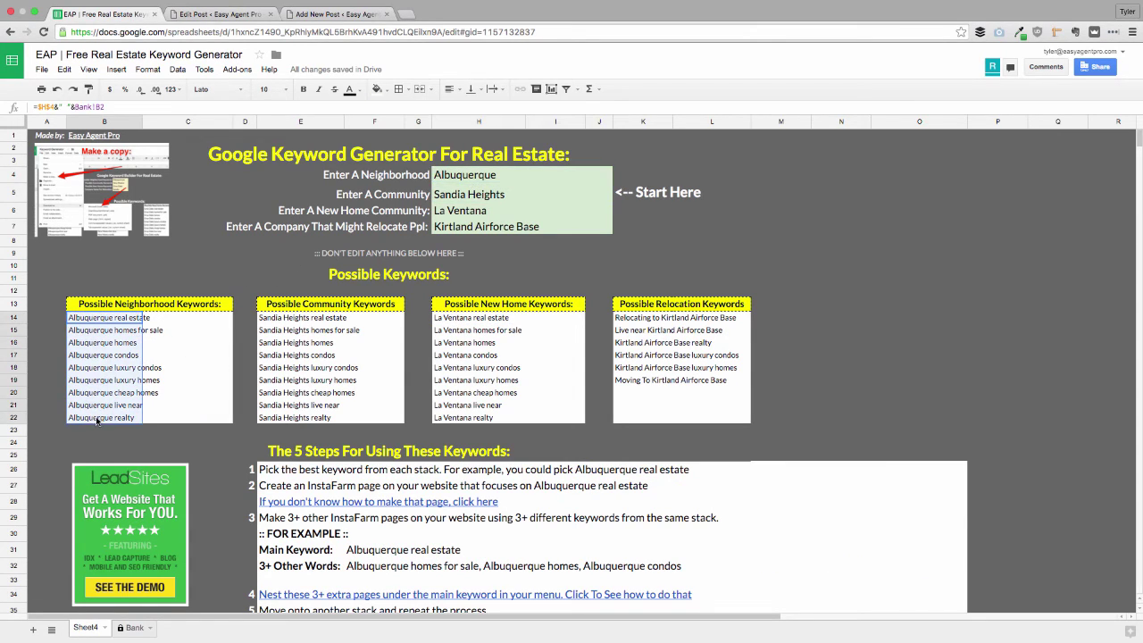
pyautogui.click(168, 384)
pyautogui.click(469, 175)
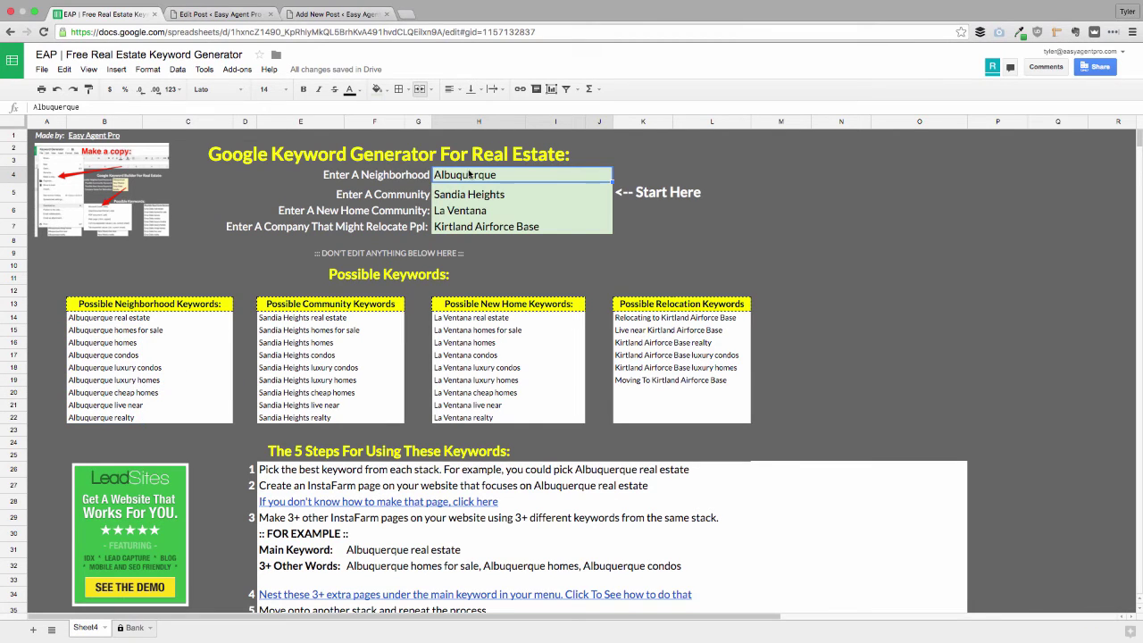
pyautogui.write('Dallas')
pyautogui.press('Return')
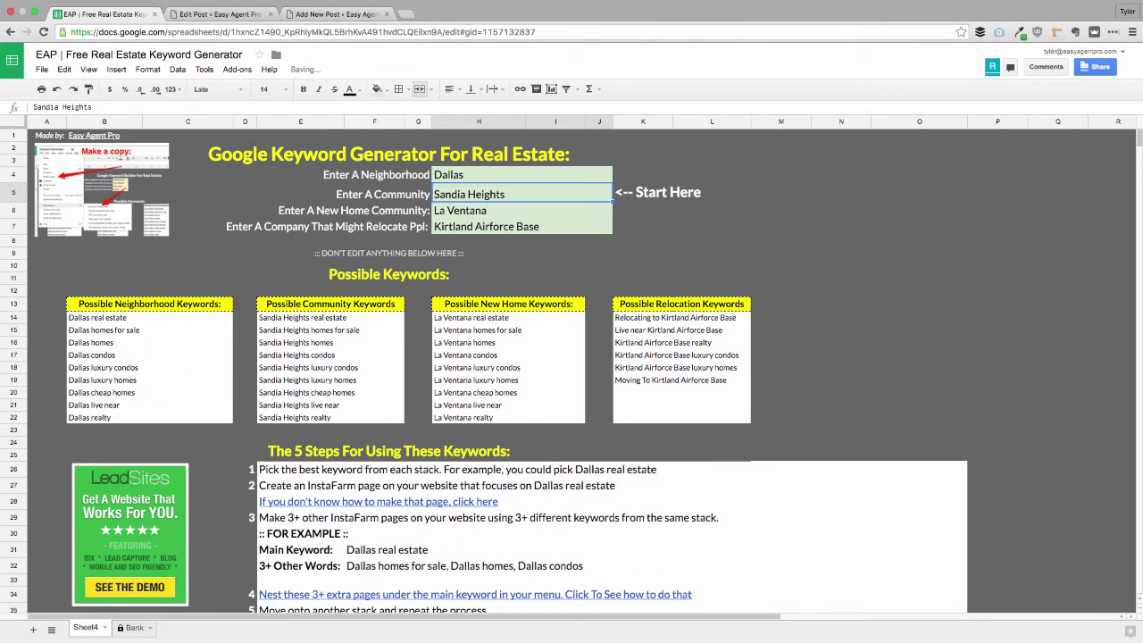
pyautogui.moveTo(128, 319); pyautogui.dragTo(133, 357)
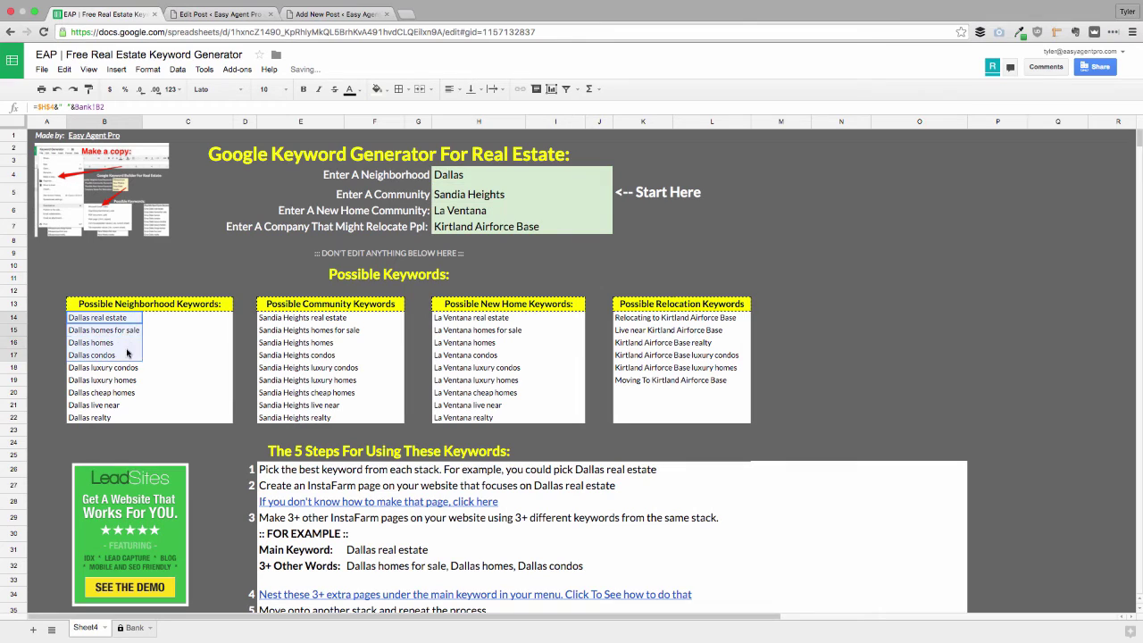
pyautogui.click(306, 392)
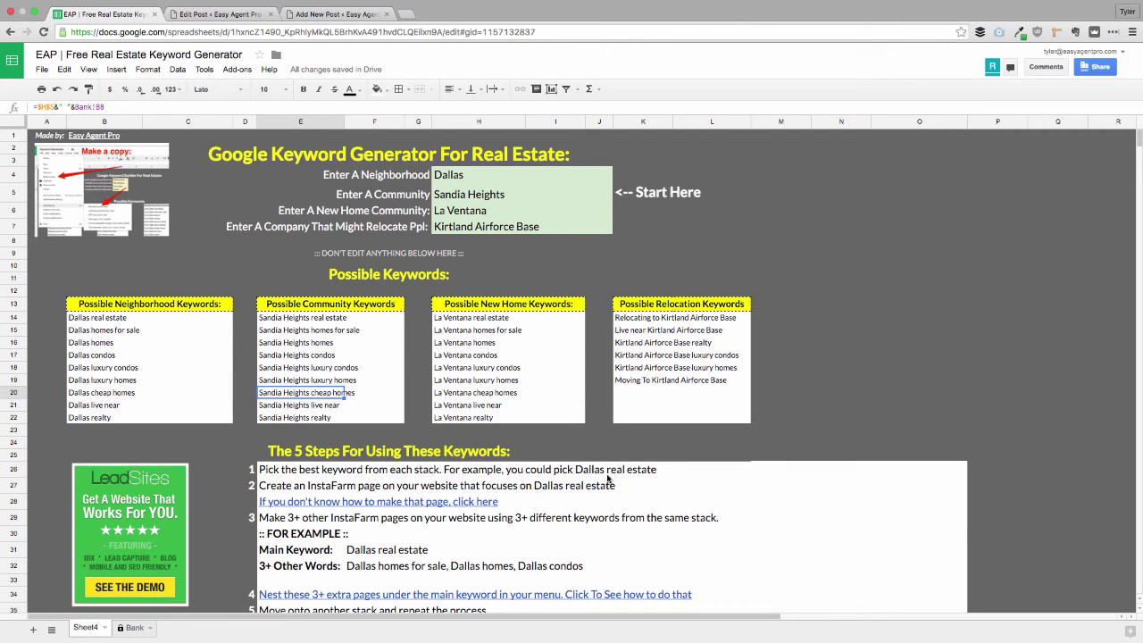
pyautogui.click(451, 177)
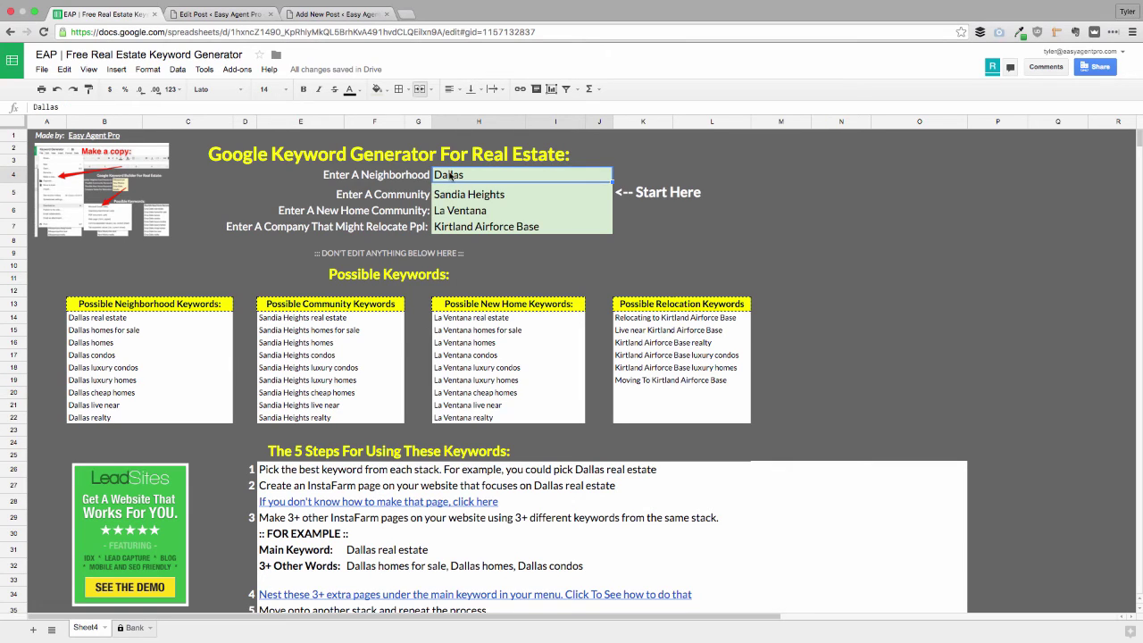
pyautogui.write('San Die')
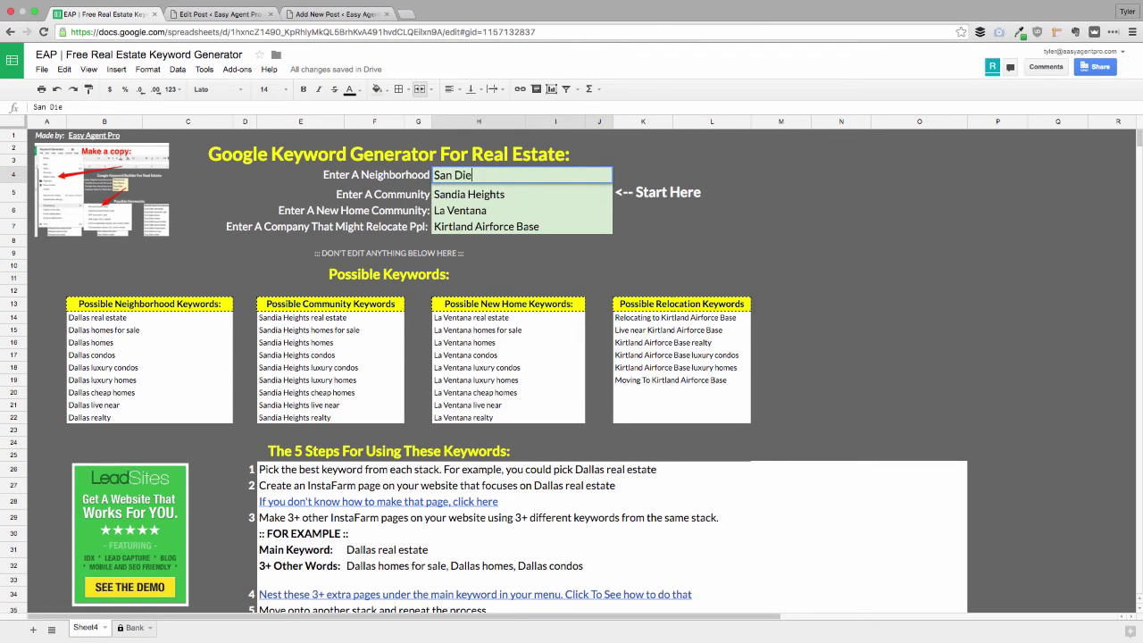
pyautogui.write('go')
pyautogui.press('Return')
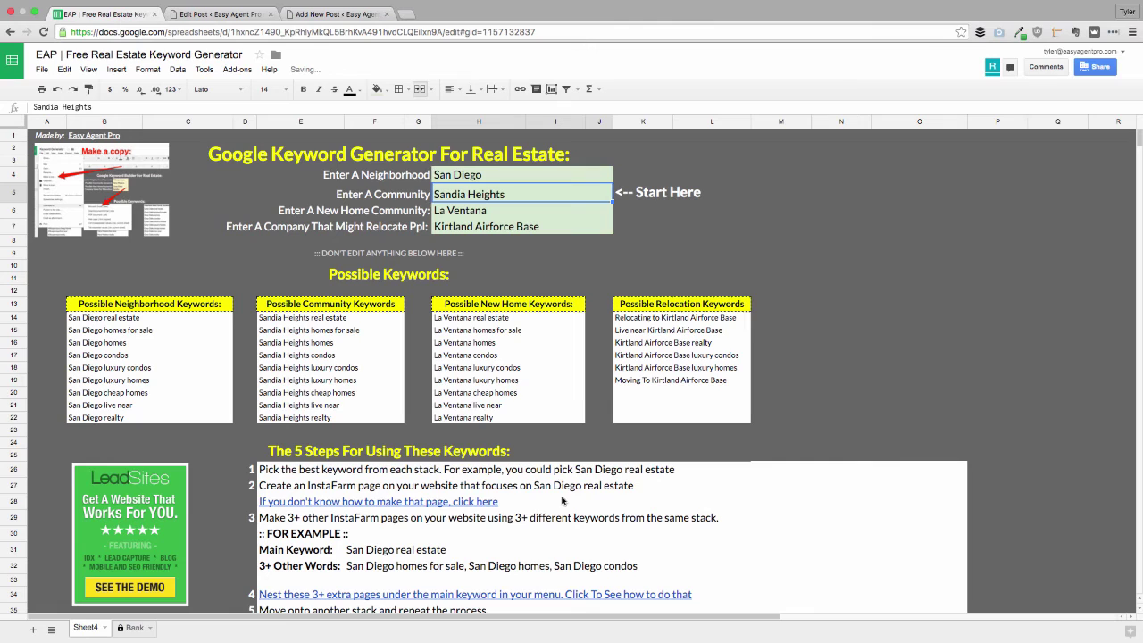
# Step: Set the neighbourhood to LA Ventana and discard the unsaved InstaFarm draft tab
pyautogui.click(489, 178)
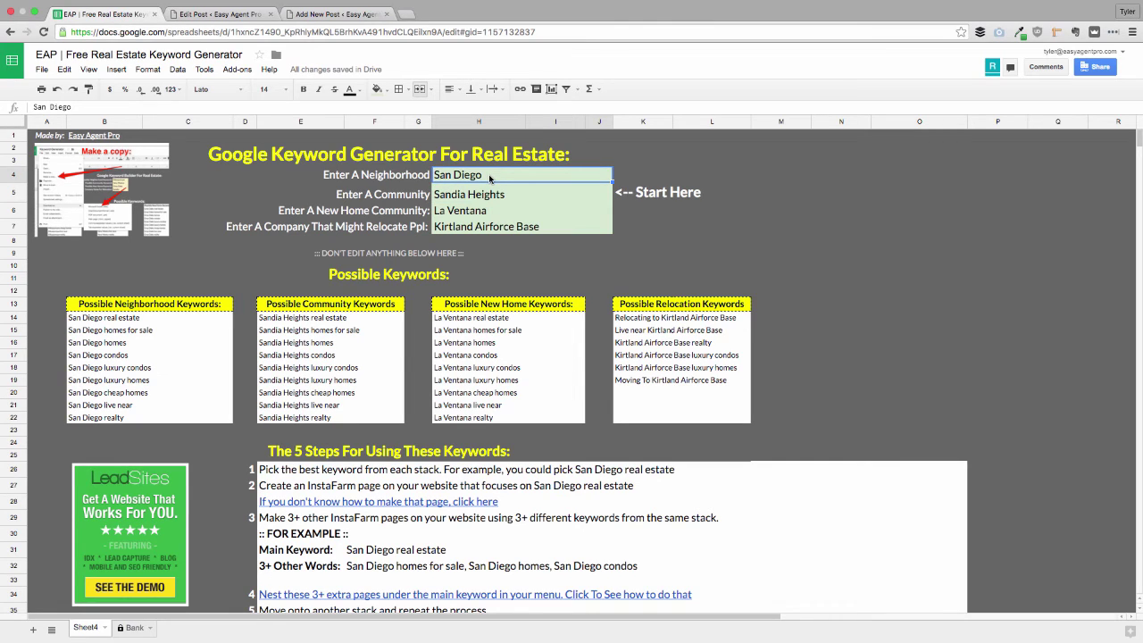
pyautogui.write('LA')
pyautogui.press('Return')
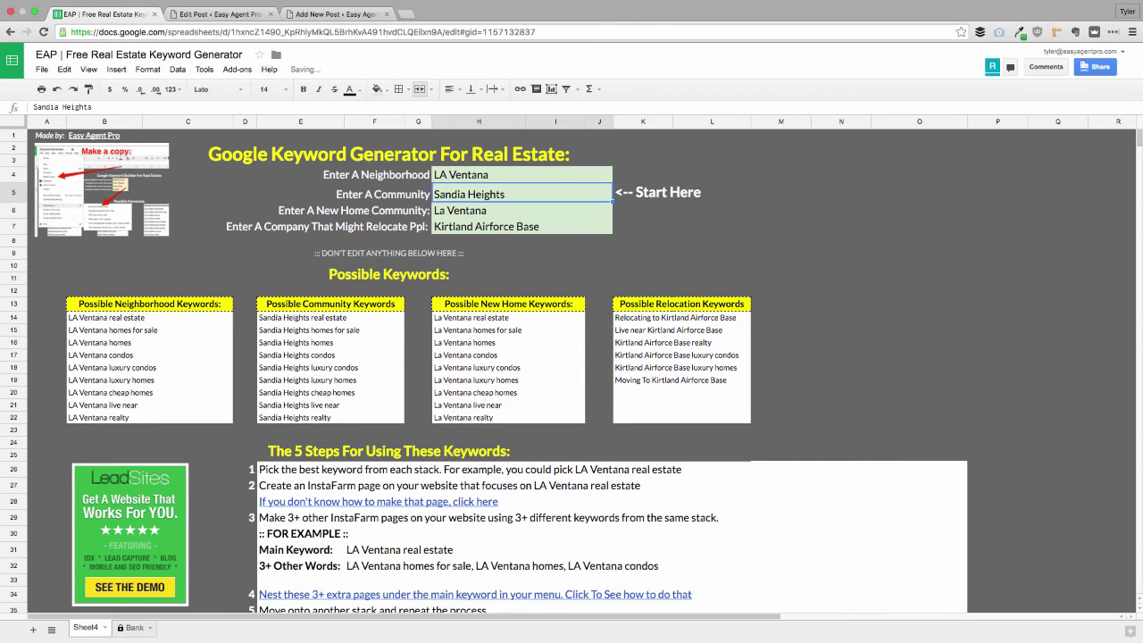
pyautogui.doubleClick(478, 178)
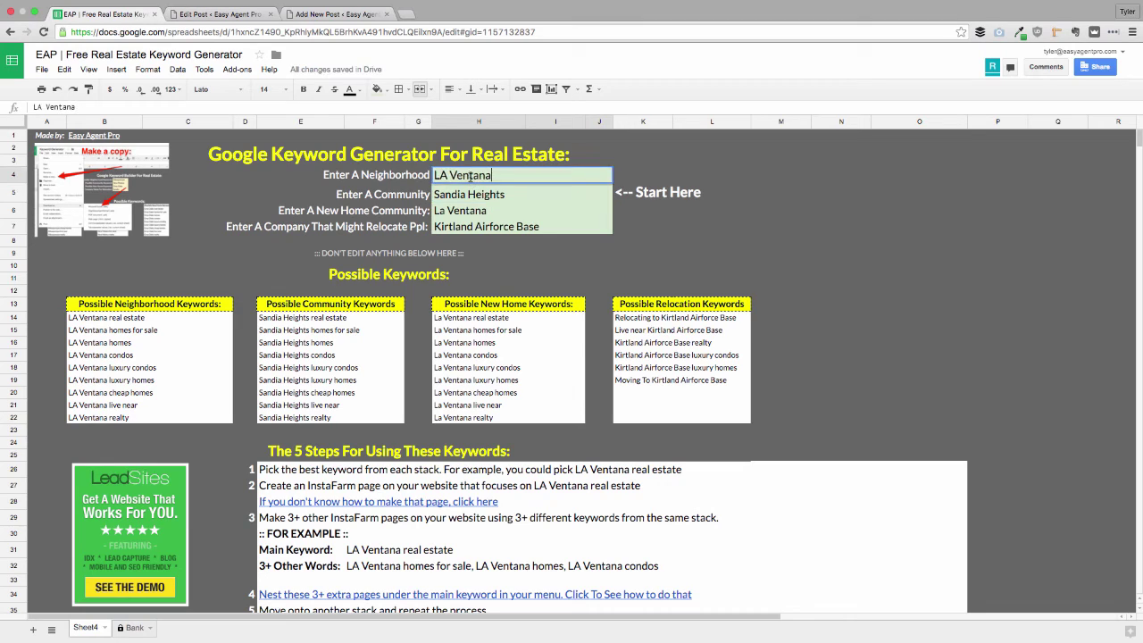
pyautogui.doubleClick(453, 176)
pyautogui.tripleClick(457, 176)
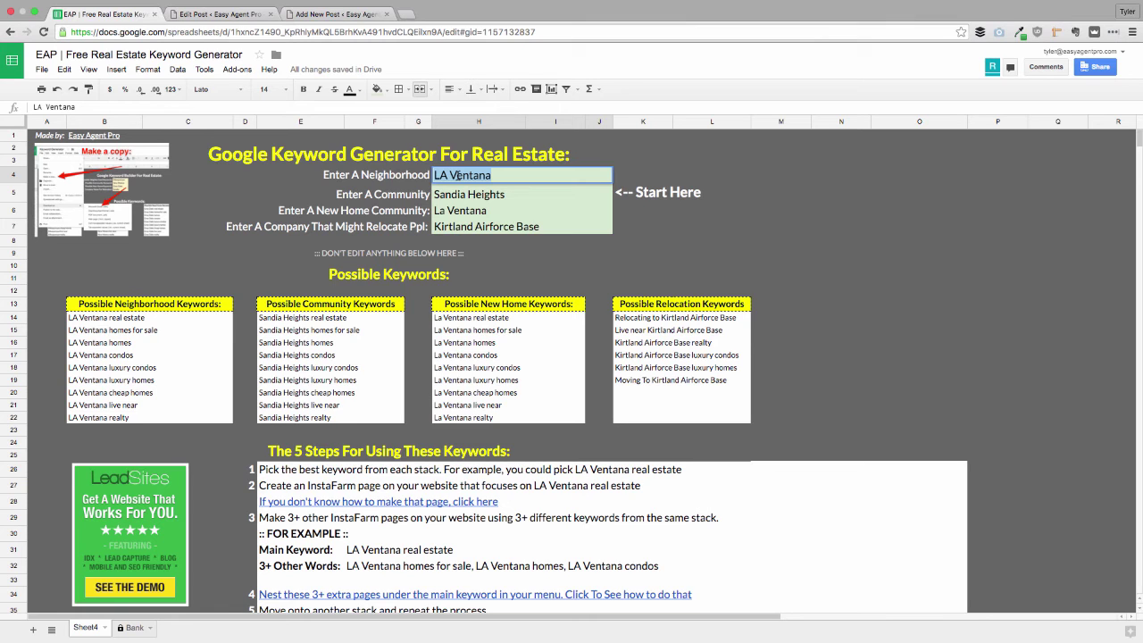
pyautogui.click(385, 14)
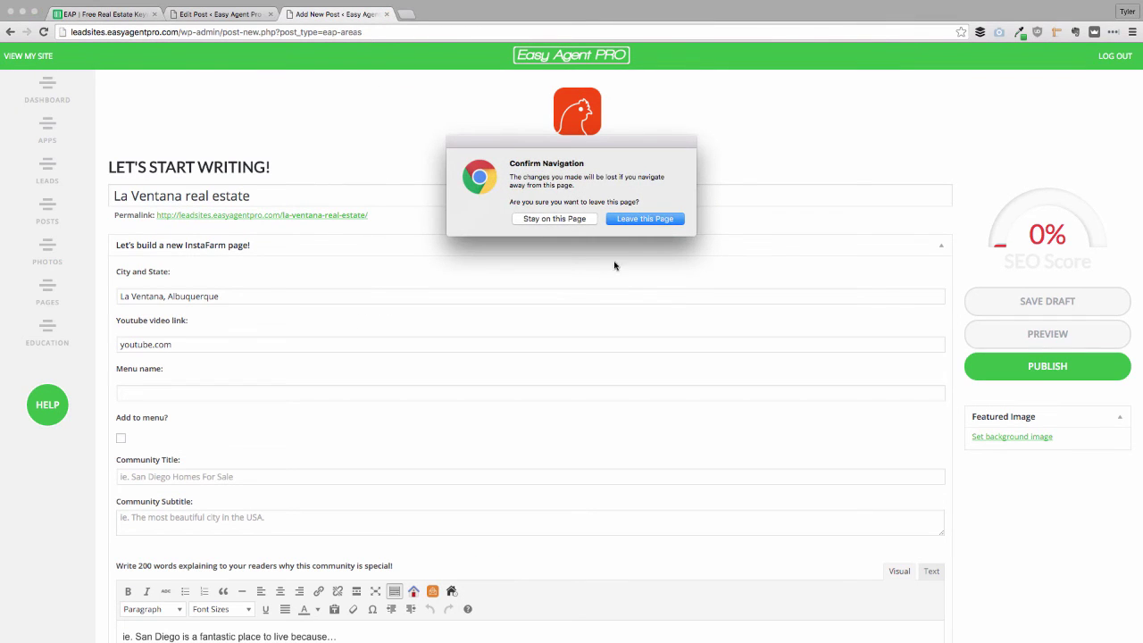
pyautogui.click(639, 219)
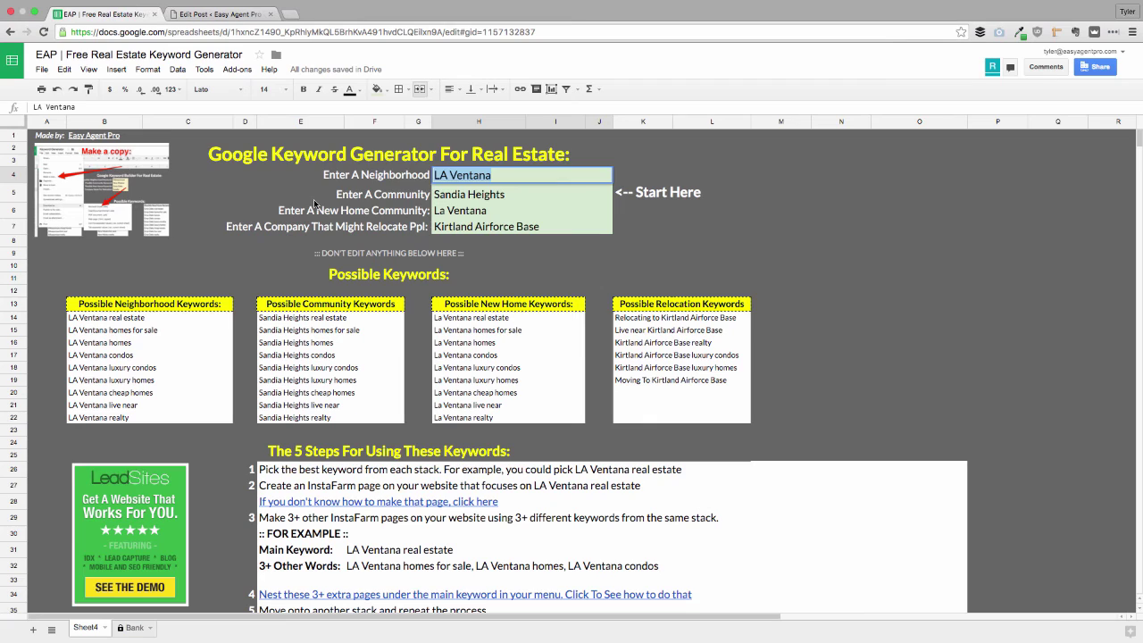
pyautogui.click(453, 177)
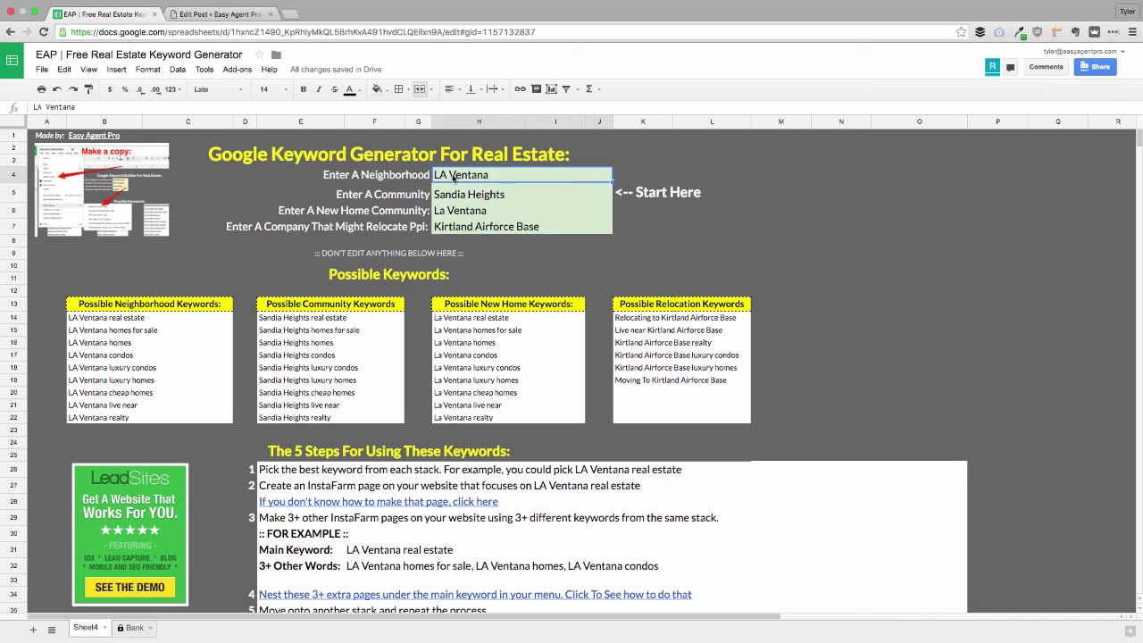
pyautogui.click(500, 331)
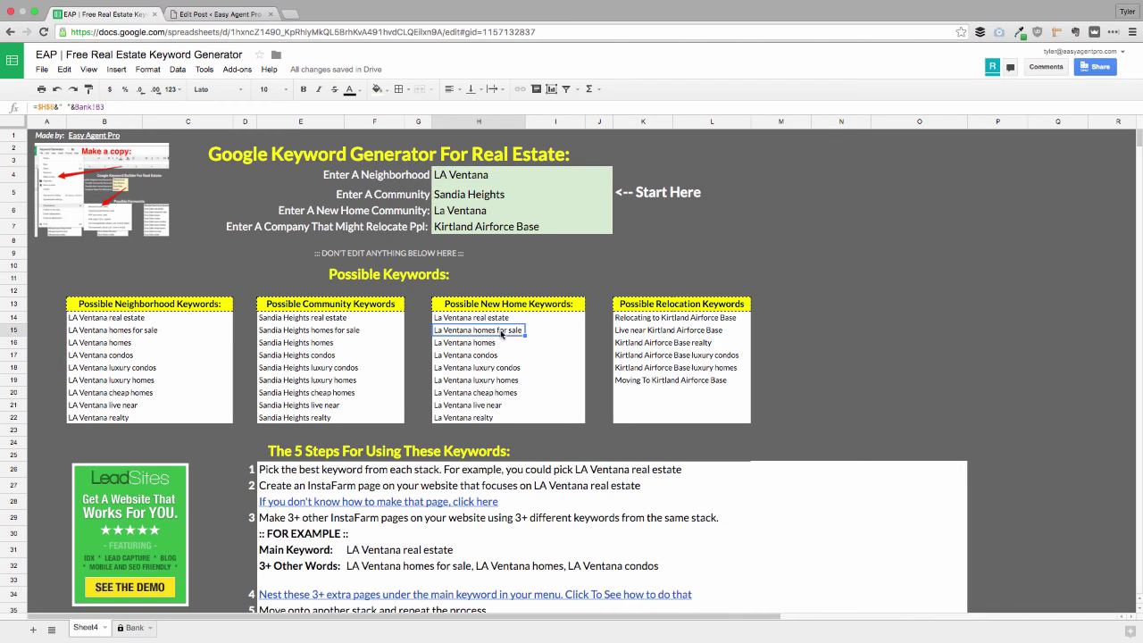
pyautogui.click(509, 396)
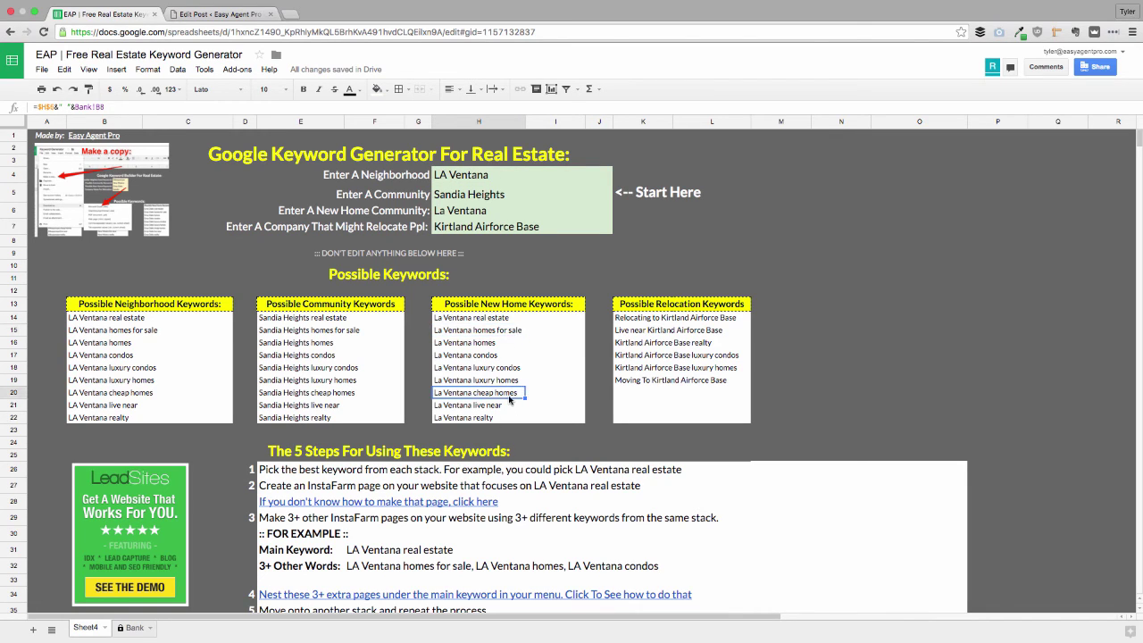
pyautogui.click(534, 417)
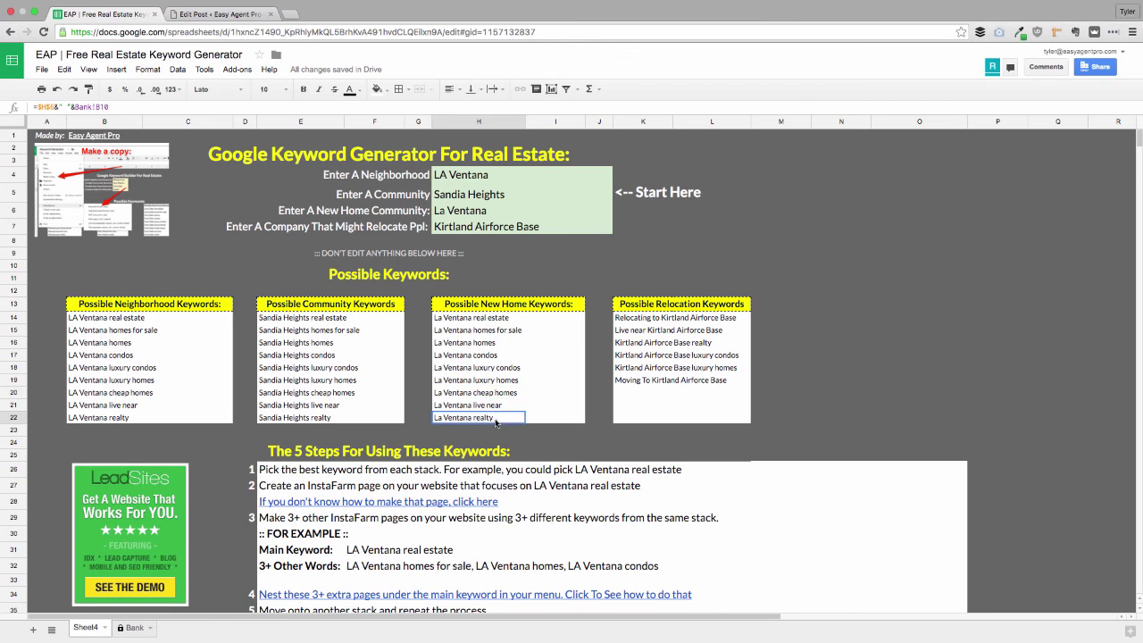
pyautogui.moveTo(500, 418); pyautogui.dragTo(480, 327)
pyautogui.click(479, 323)
pyautogui.click(557, 324)
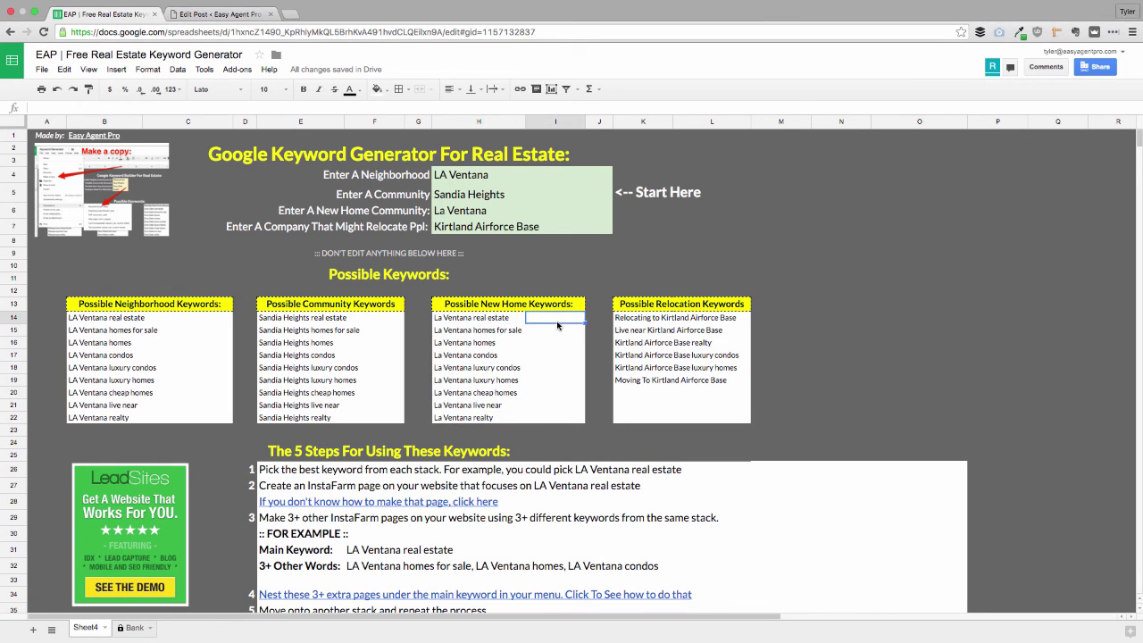